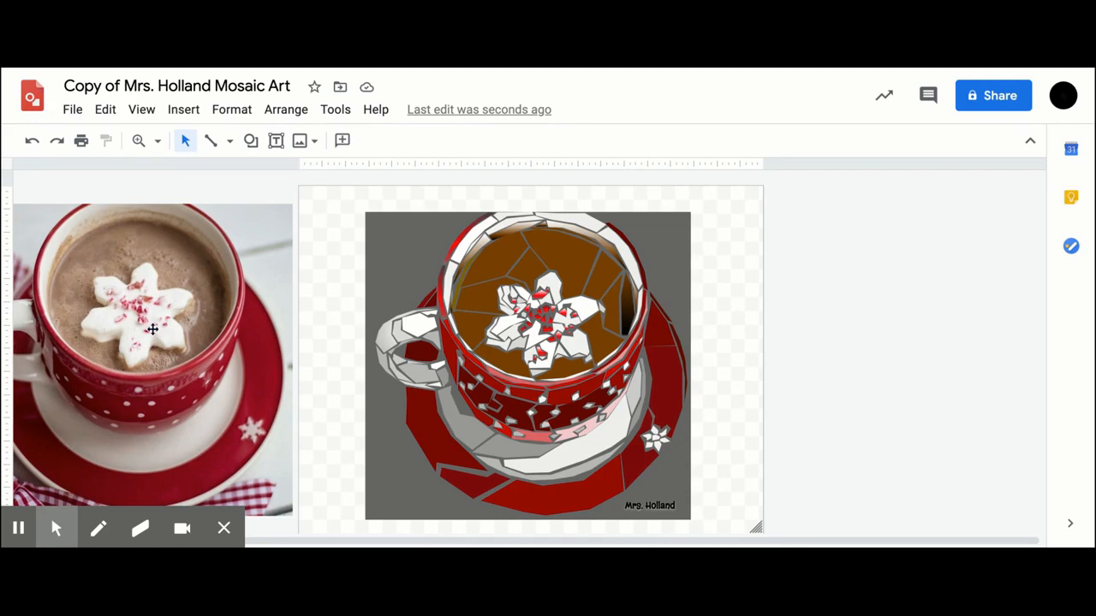
# Step: Move the hot chocolate photo beside the mosaic artwork so the whole picture is in view
pyautogui.moveTo(152, 330); pyautogui.dragTo(191, 308)
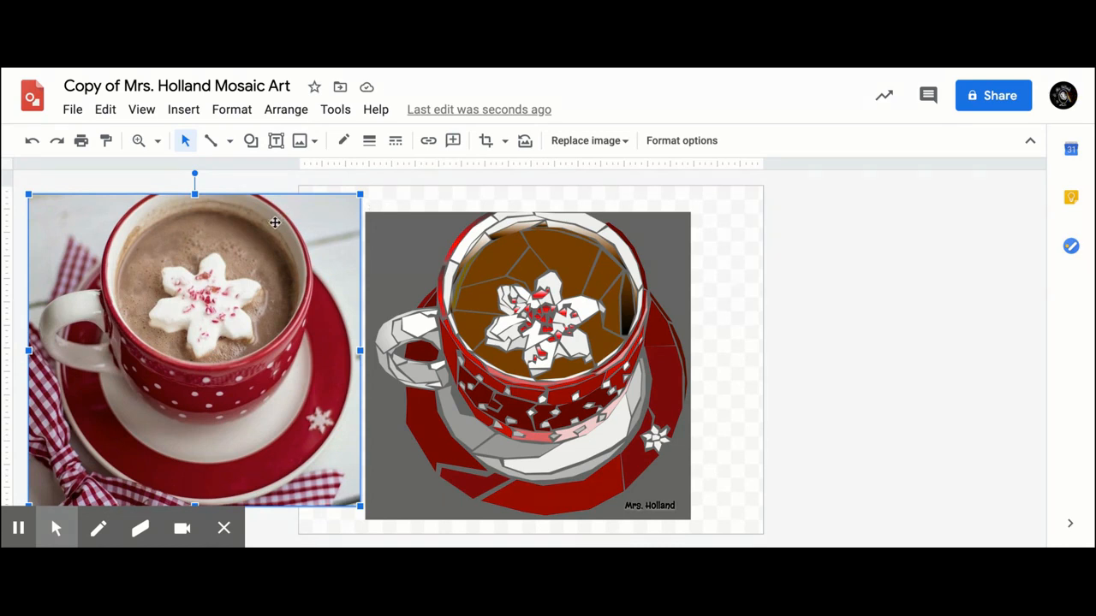
pyautogui.moveTo(274, 247); pyautogui.dragTo(264, 240)
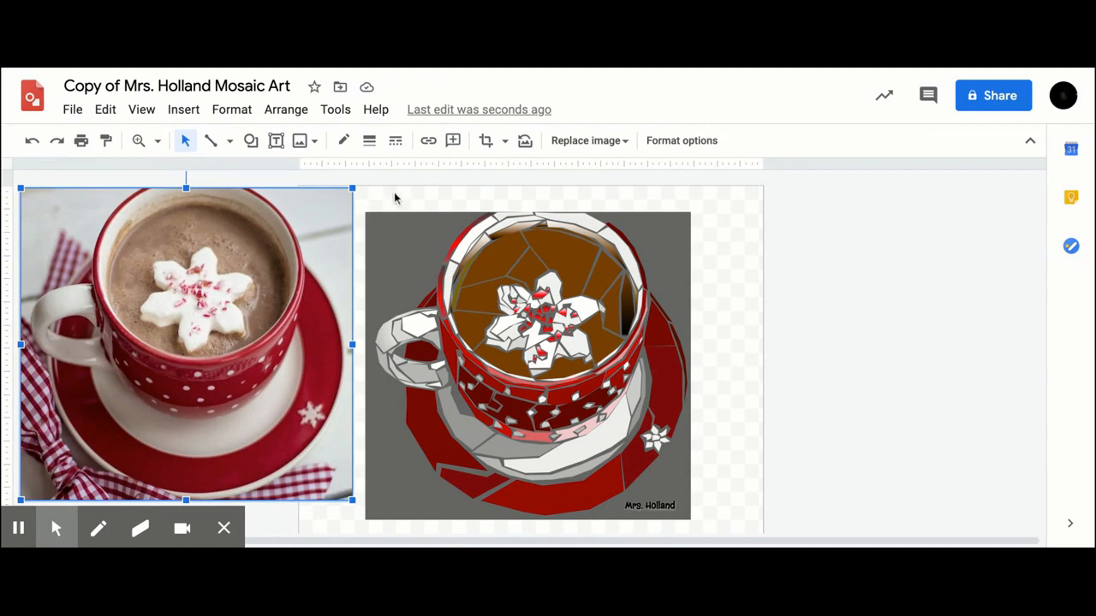
pyautogui.click(385, 233)
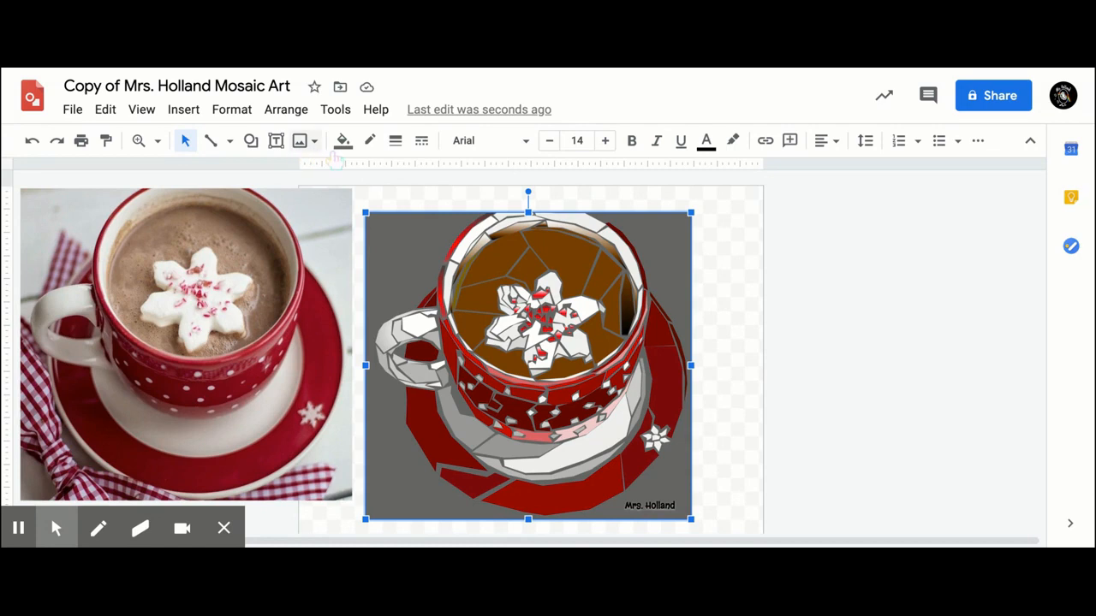
# Step: Draw a dark grey rectangle on the free side of the mosaic artwork and shift it slightly closer to the artwork
pyautogui.click(250, 142)
pyautogui.moveTo(291, 172)
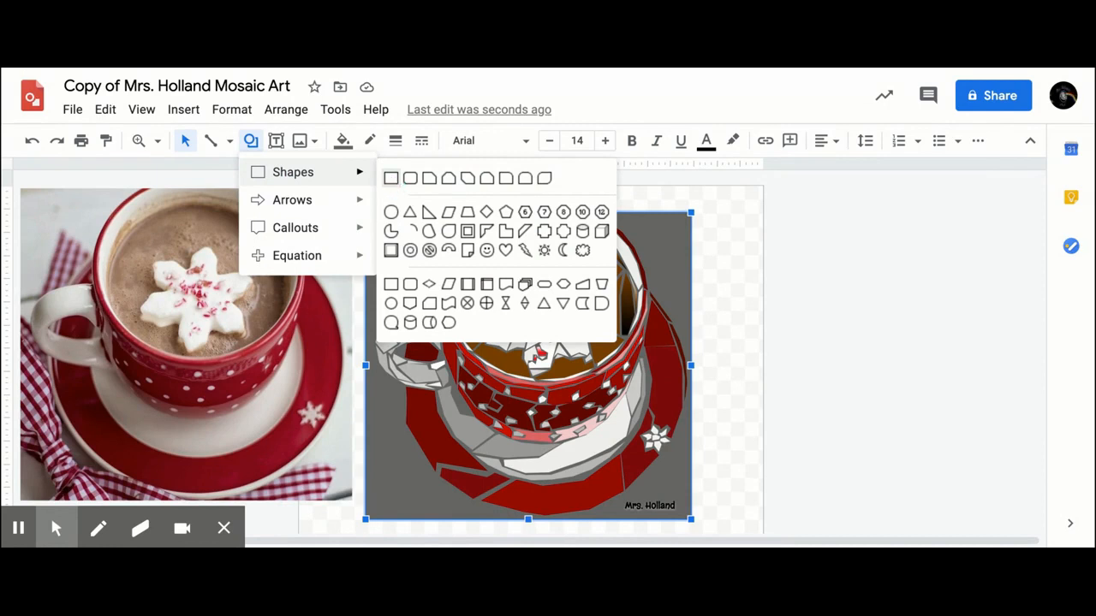
pyautogui.click(390, 177)
pyautogui.moveTo(728, 215)
pyautogui.mouseDown()
pyautogui.moveTo(761, 338)
pyautogui.moveTo(911, 406)
pyautogui.moveTo(955, 409)
pyautogui.mouseUp()
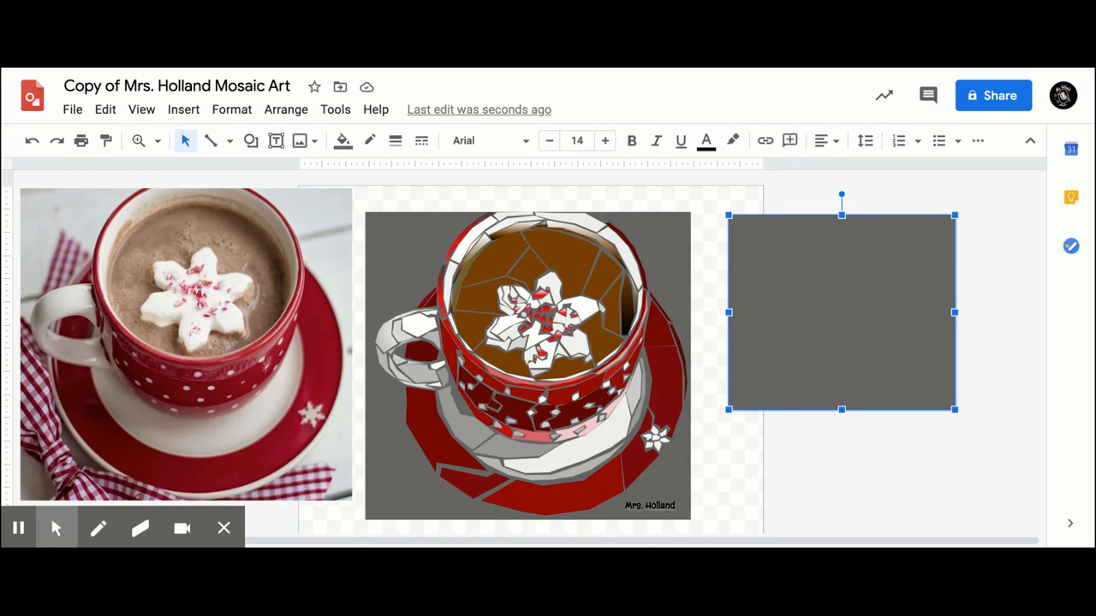
pyautogui.click(185, 342)
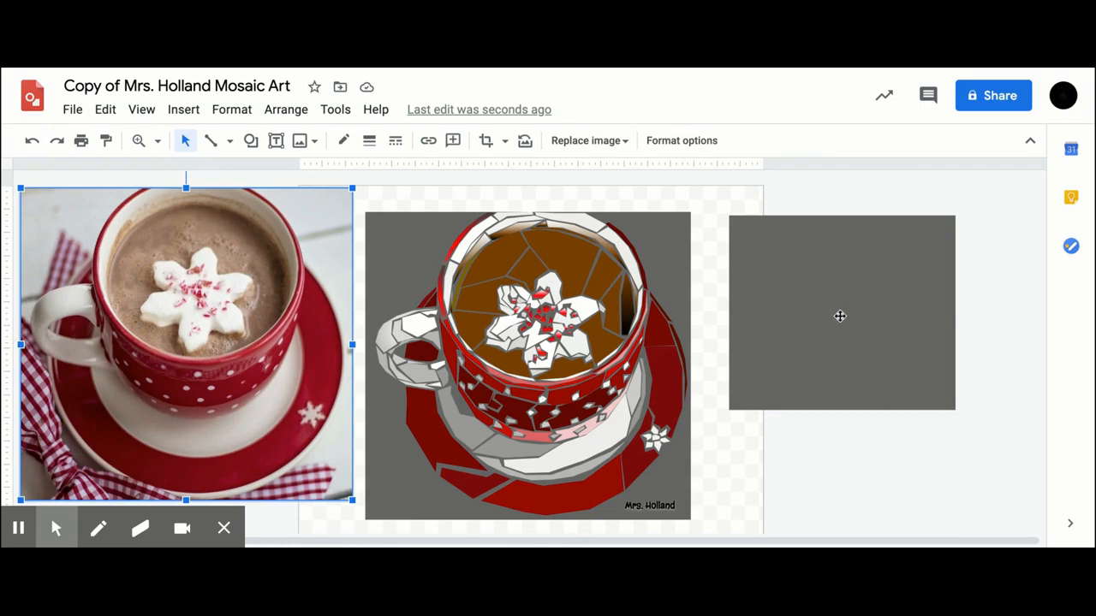
pyautogui.moveTo(839, 316); pyautogui.dragTo(823, 316)
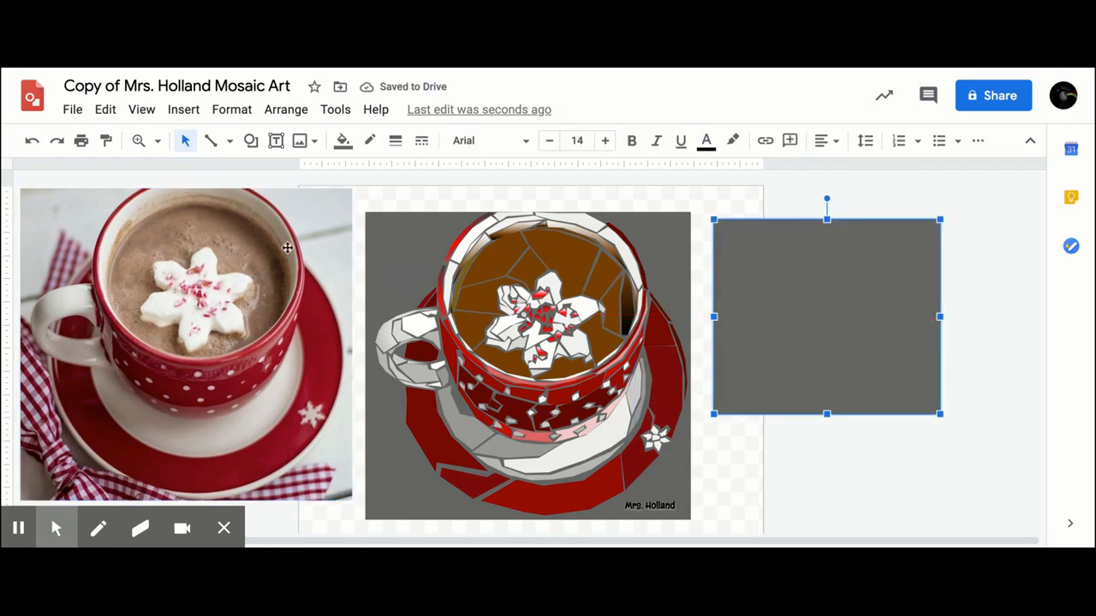
# Step: Shrink the hot chocolate photo to less than half its size and move it onto the separate grey rectangle
pyautogui.click(351, 196)
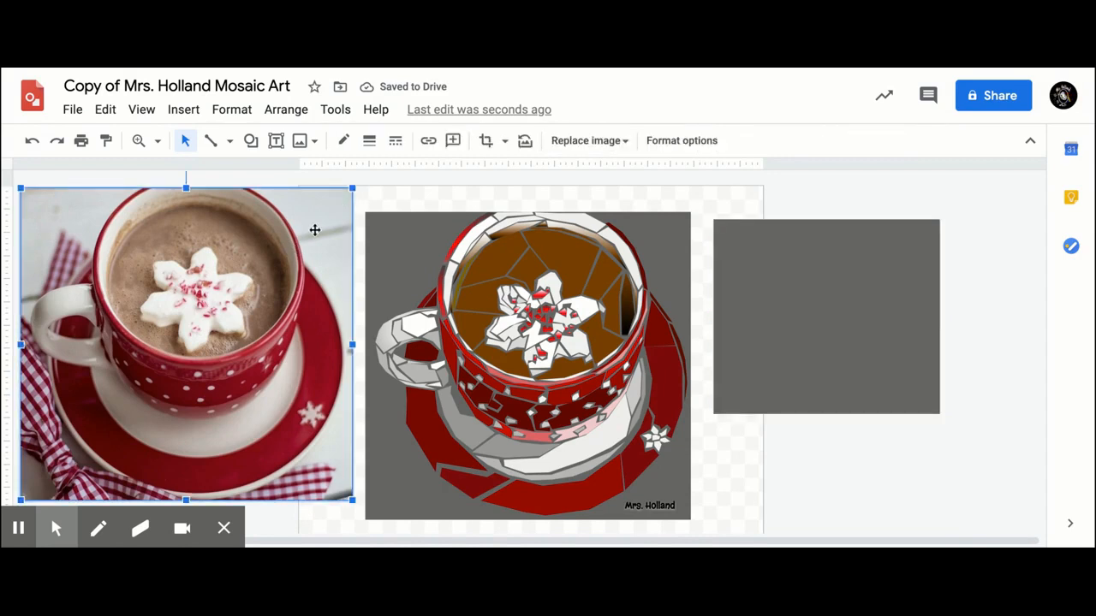
pyautogui.moveTo(352, 188); pyautogui.dragTo(171, 360)
pyautogui.moveTo(129, 418); pyautogui.dragTo(823, 285)
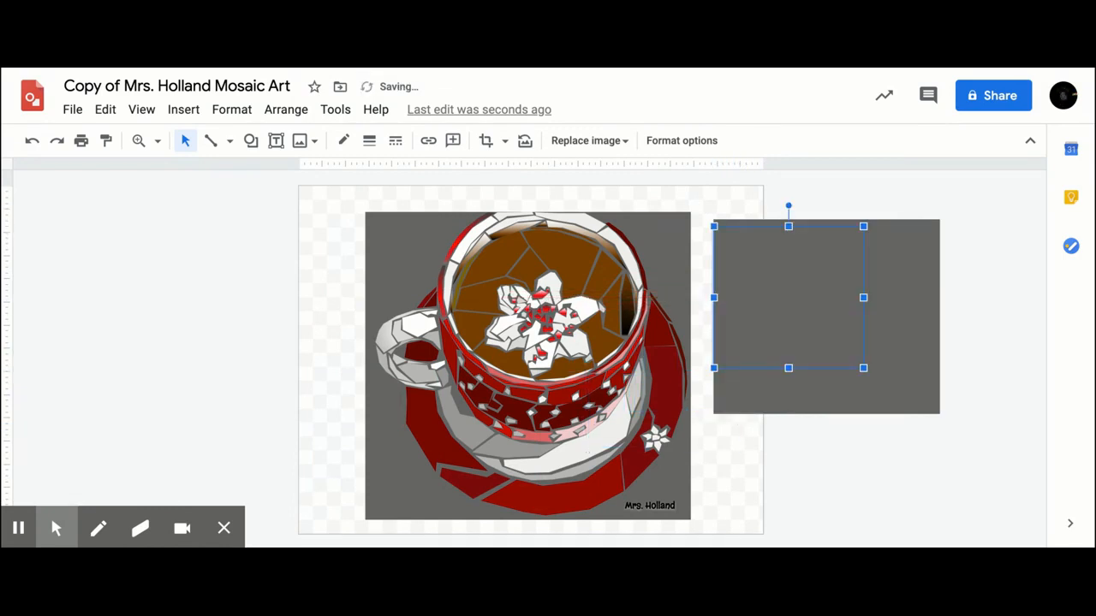
# Step: Bring the photo to the front and enlarge it proportionally to the full height of the grey rectangle
pyautogui.click(283, 113)
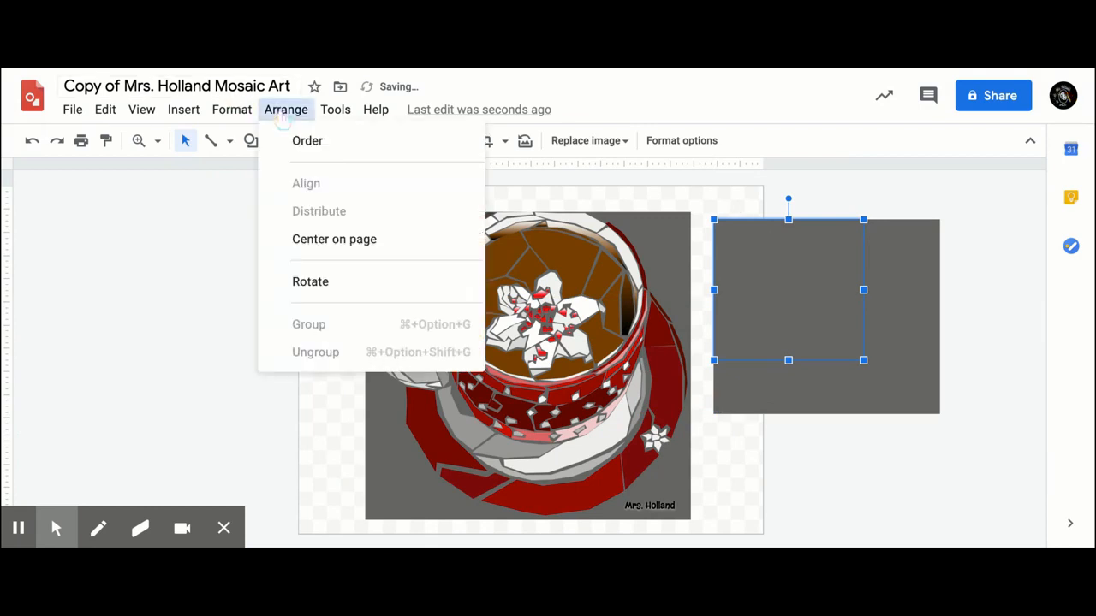
pyautogui.moveTo(310, 148)
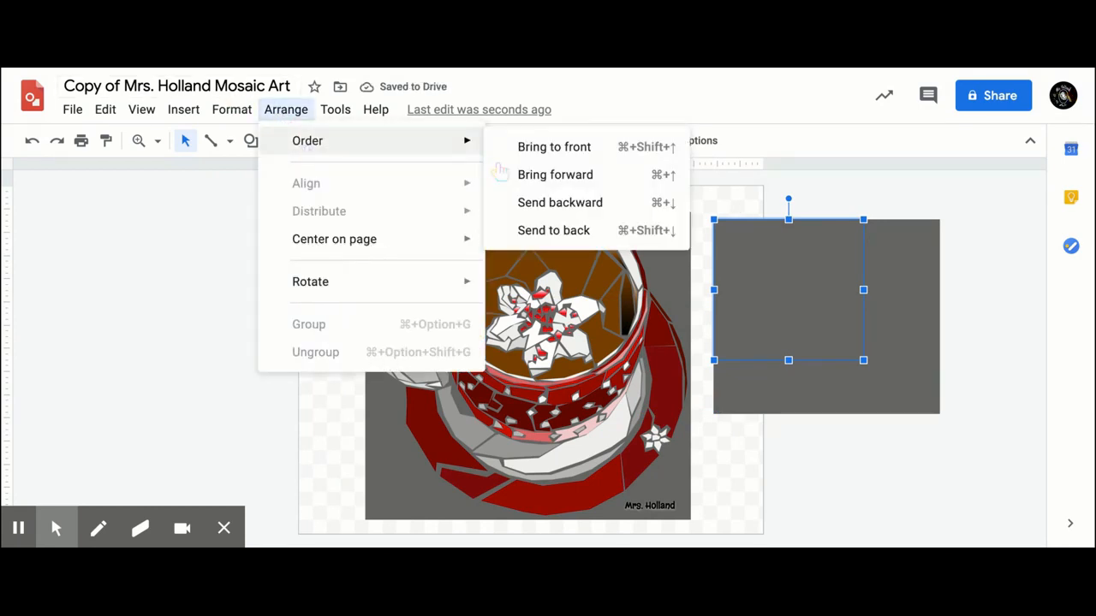
pyautogui.click(526, 146)
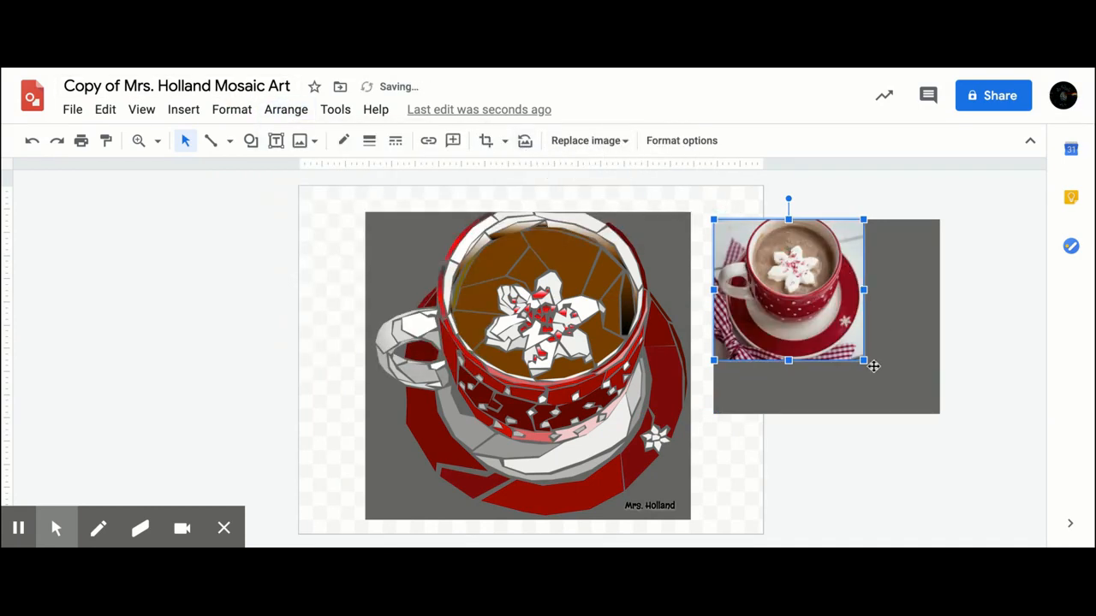
pyautogui.moveTo(864, 363); pyautogui.dragTo(932, 414)
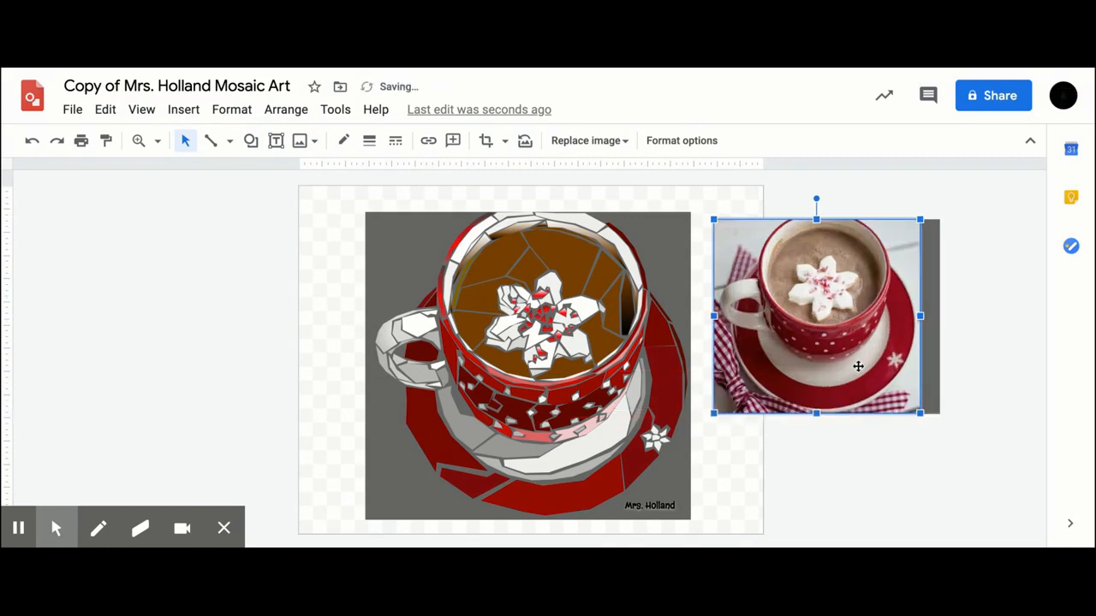
pyautogui.click(975, 370)
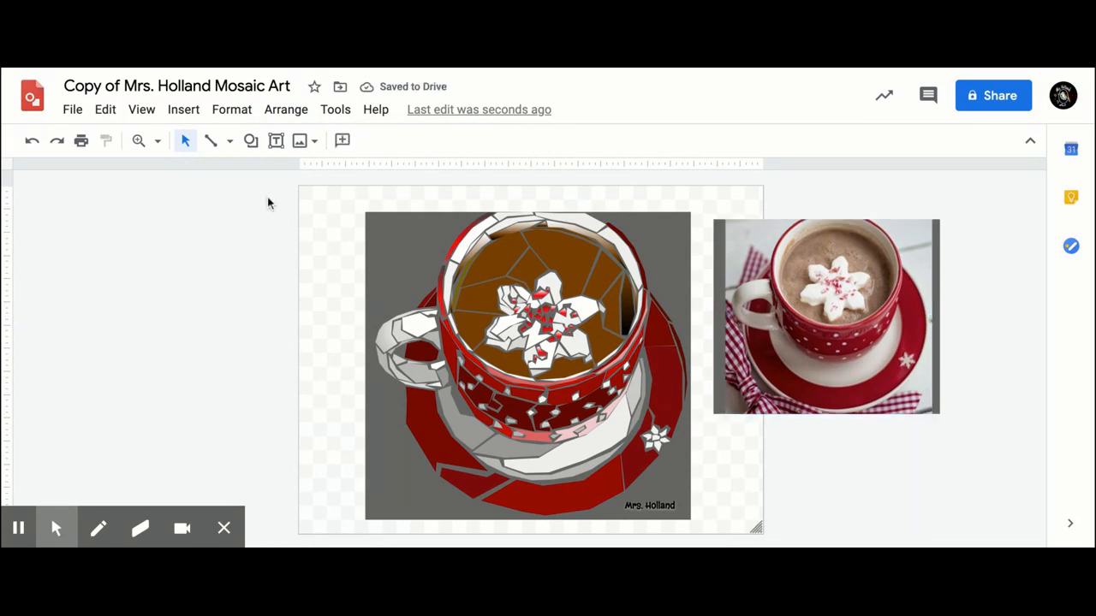
# Step: Examine the finished mosaic's pieces at 200% zoom, covering the drink, marshmallow, handle, cup and saucer
pyautogui.click(157, 143)
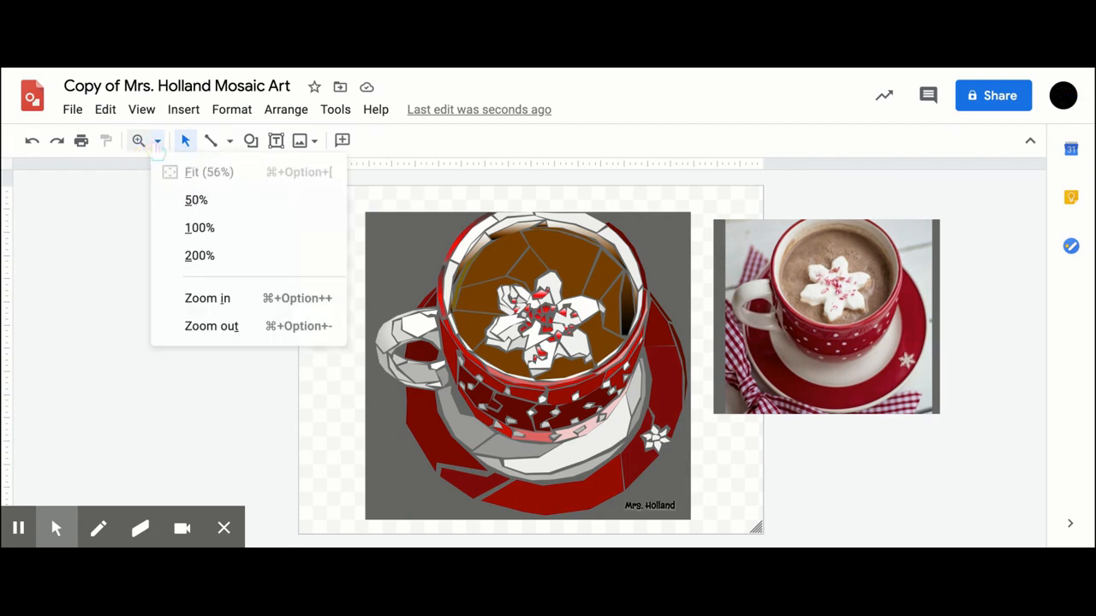
pyautogui.click(199, 255)
pyautogui.scroll(3, 347, 284)
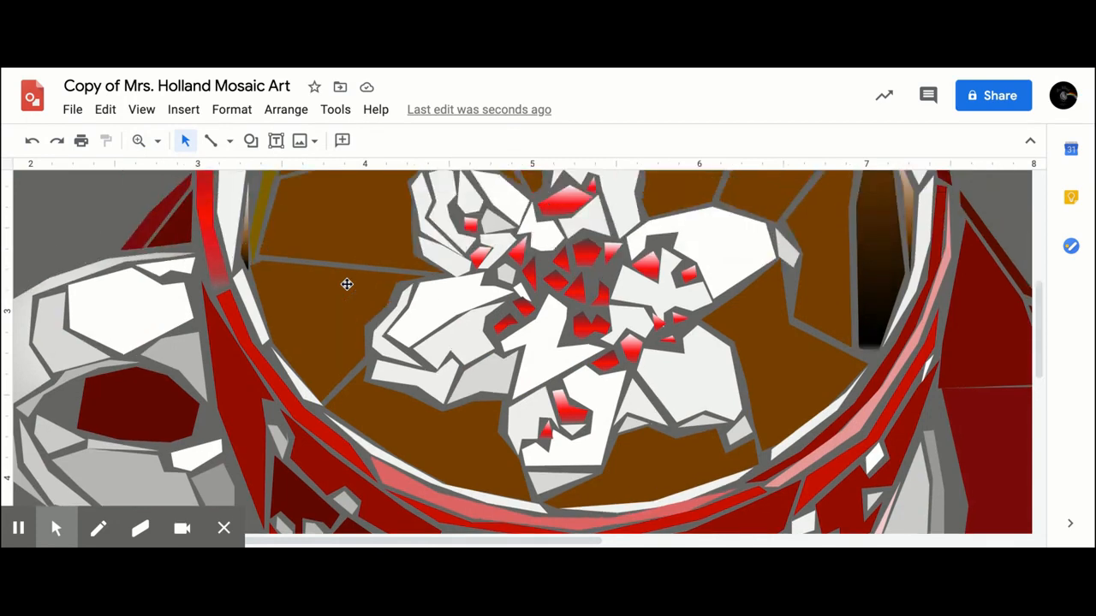
pyautogui.scroll(1, 346, 284)
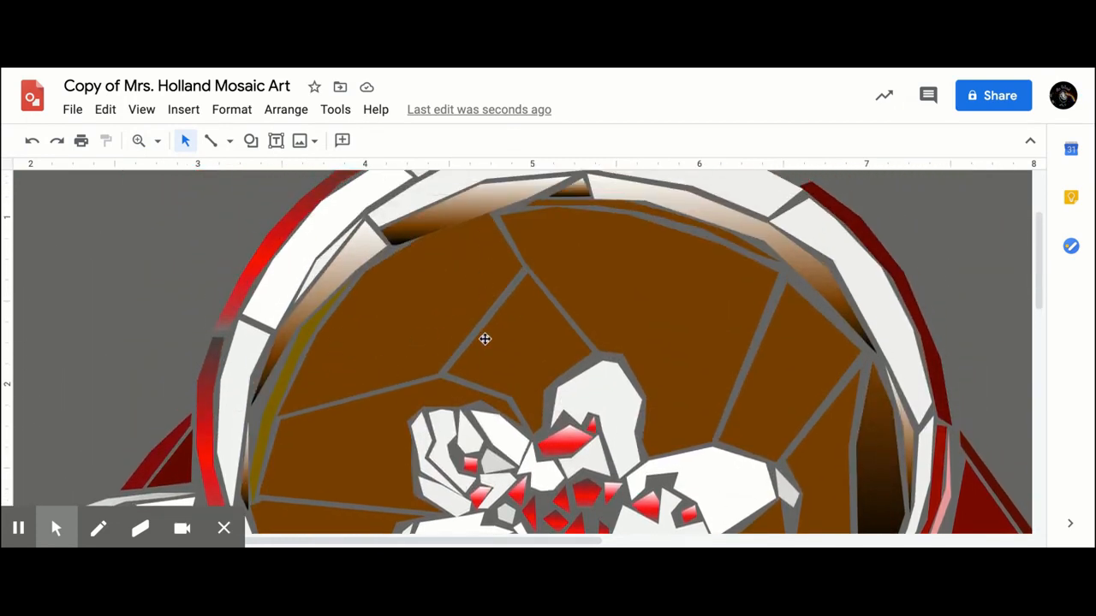
pyautogui.scroll(1, 485, 339)
pyautogui.scroll(-1, 381, 335)
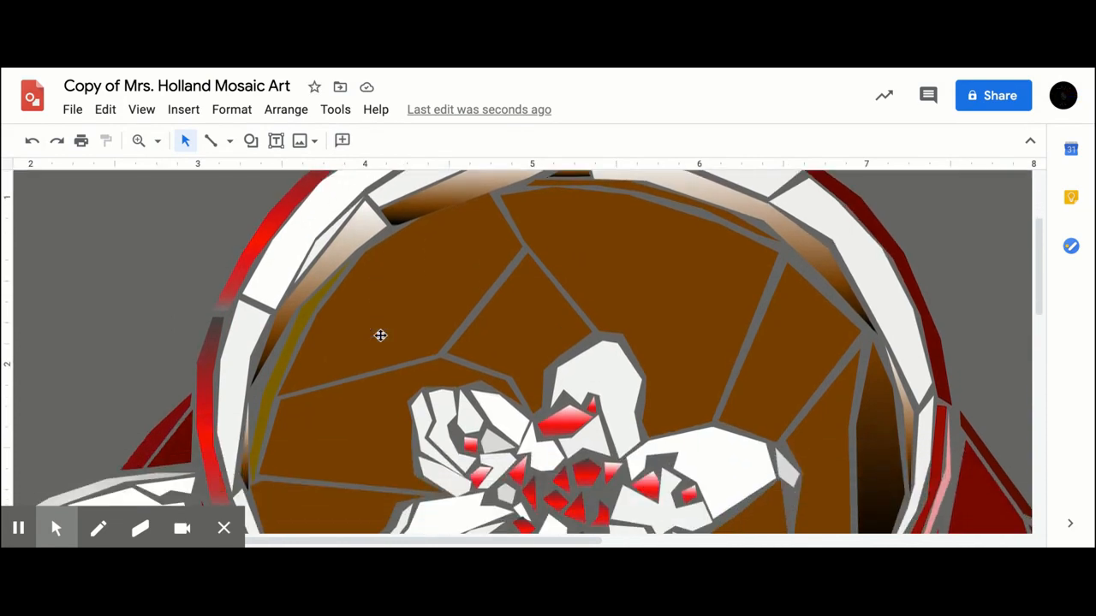
pyautogui.scroll(-1, 380, 336)
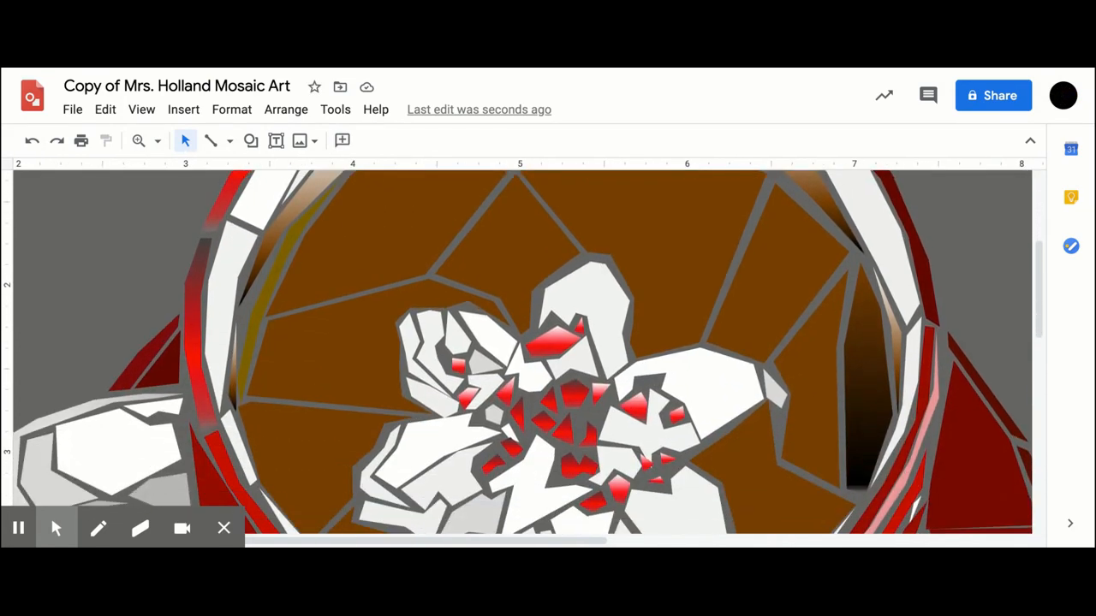
pyautogui.scroll(-2, 522, 351)
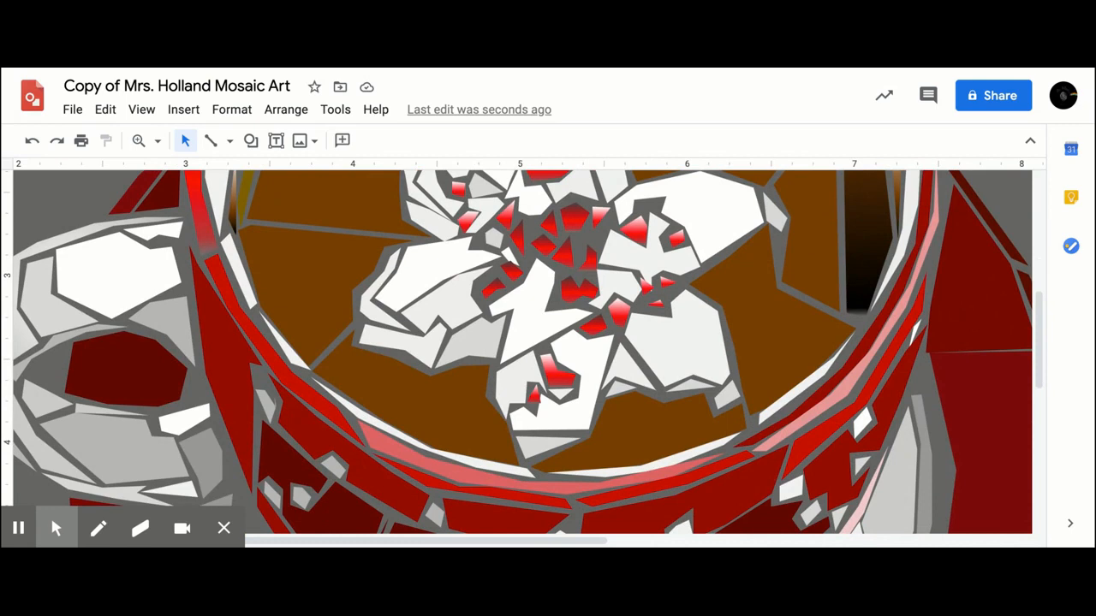
pyautogui.hscroll(-2, 265, 281)
pyautogui.scroll(-1, 265, 282)
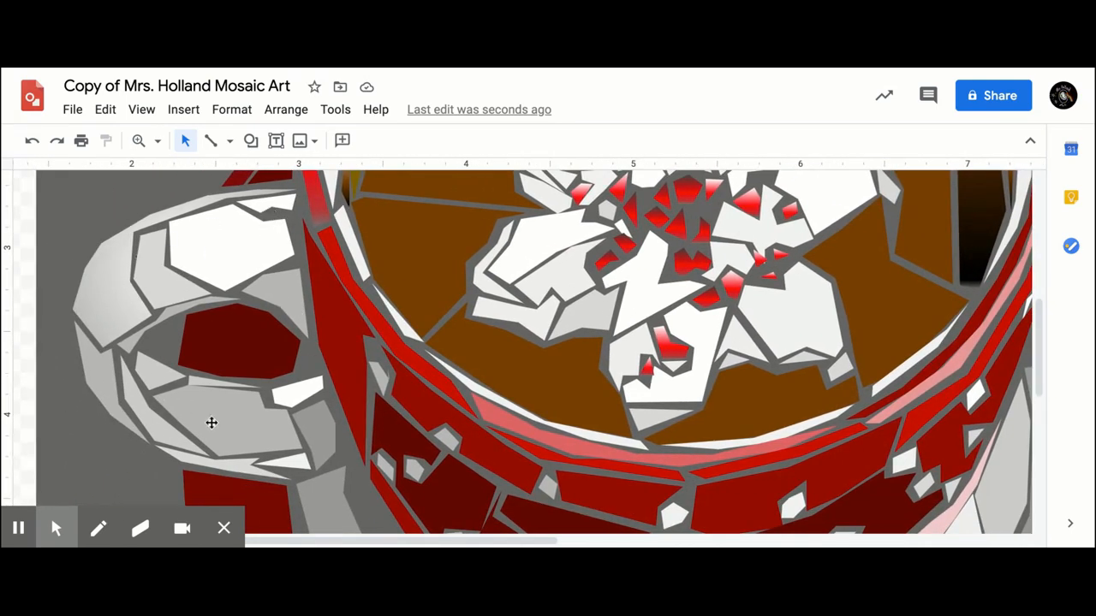
pyautogui.scroll(-1, 441, 295)
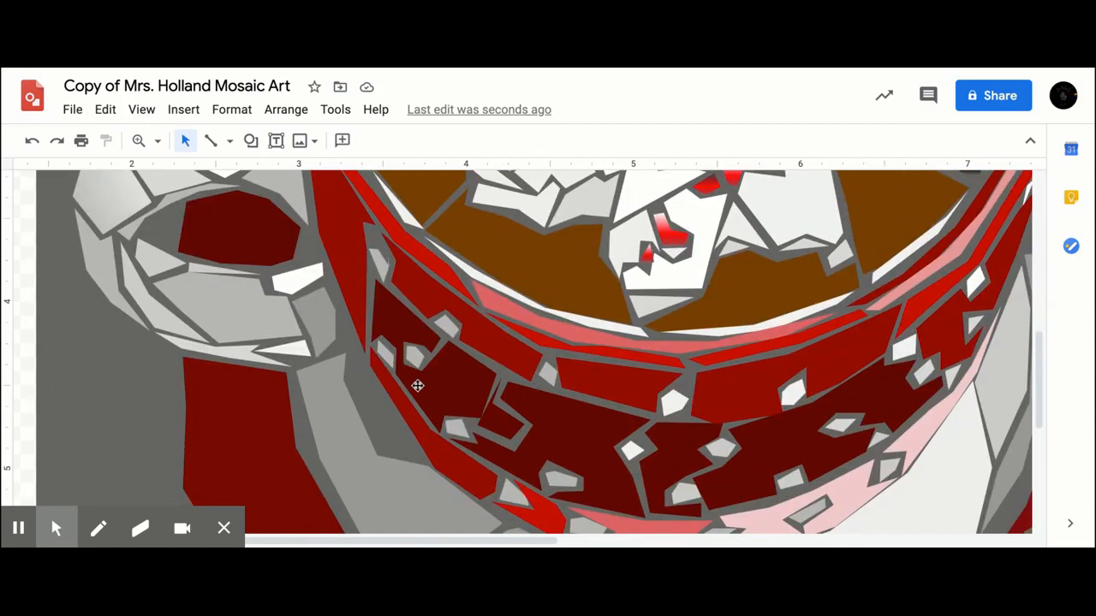
pyautogui.scroll(-2, 772, 396)
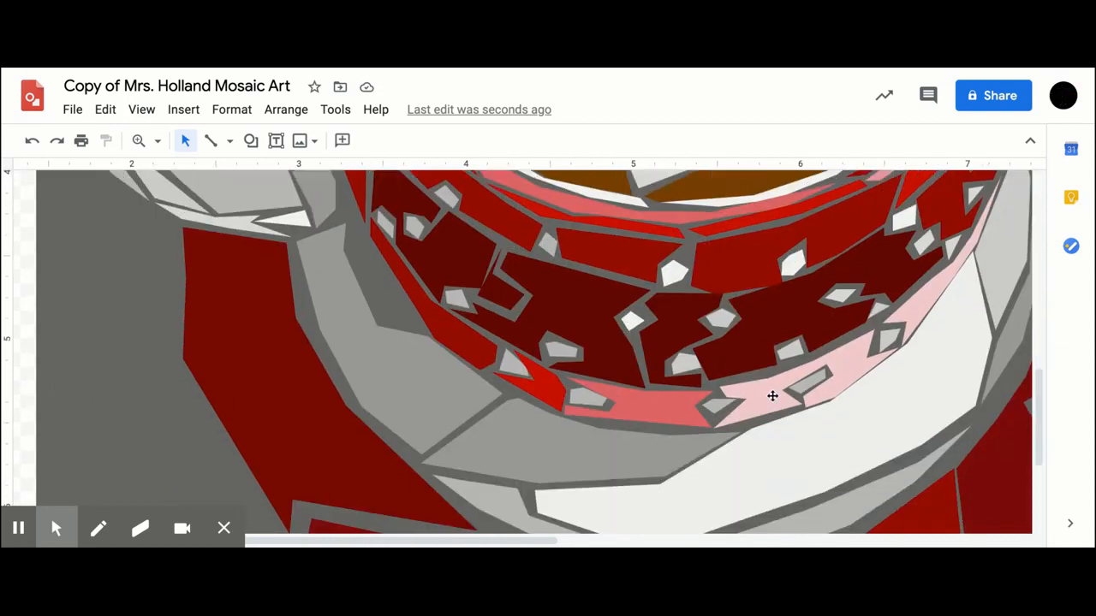
pyautogui.hscroll(3, 772, 397)
pyautogui.hscroll(10, 774, 411)
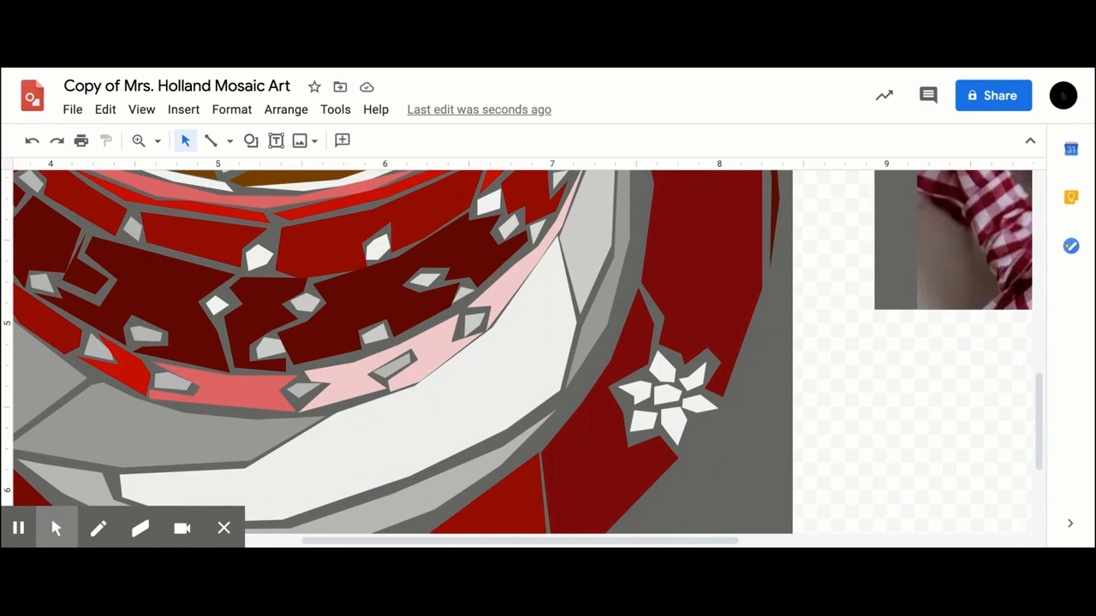
# Step: Try to trace the upper section of the photographed mug's handle as a polyline shape
pyautogui.scroll(5, 574, 409)
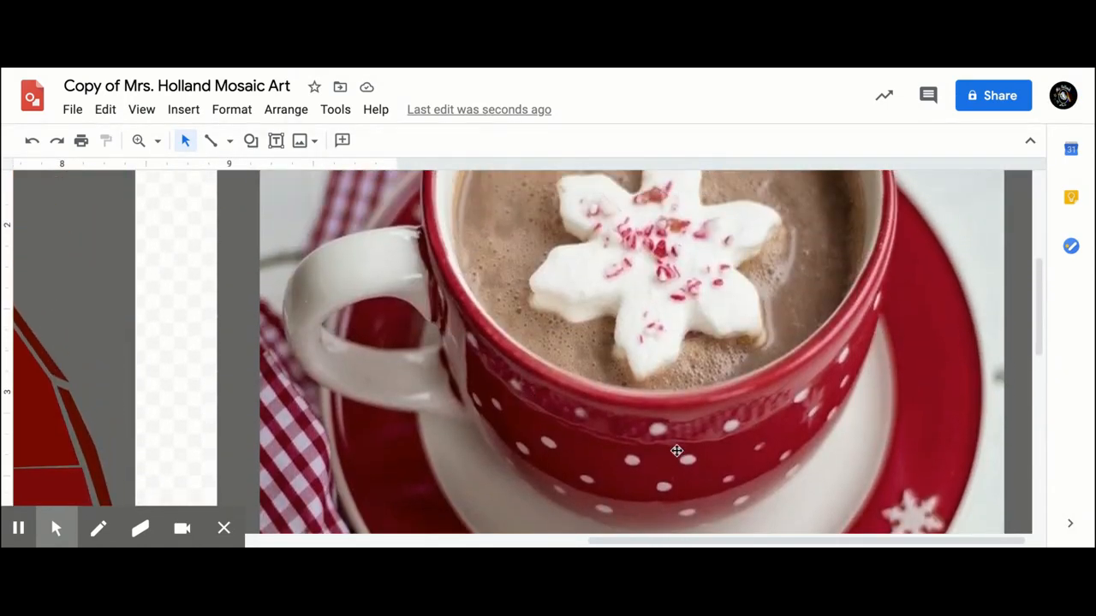
pyautogui.scroll(1, 553, 387)
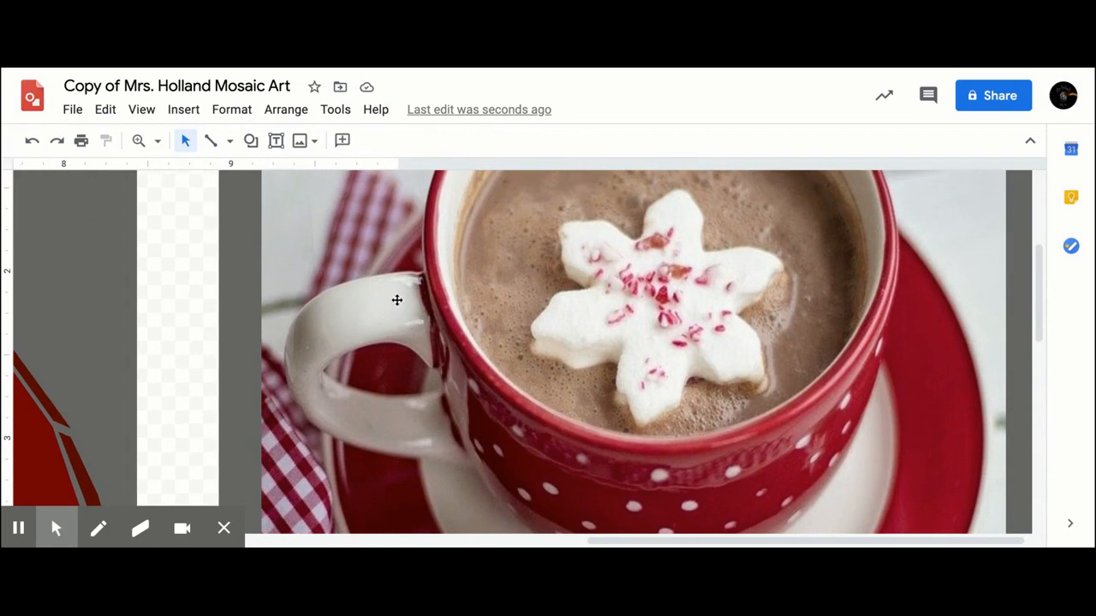
pyautogui.click(230, 141)
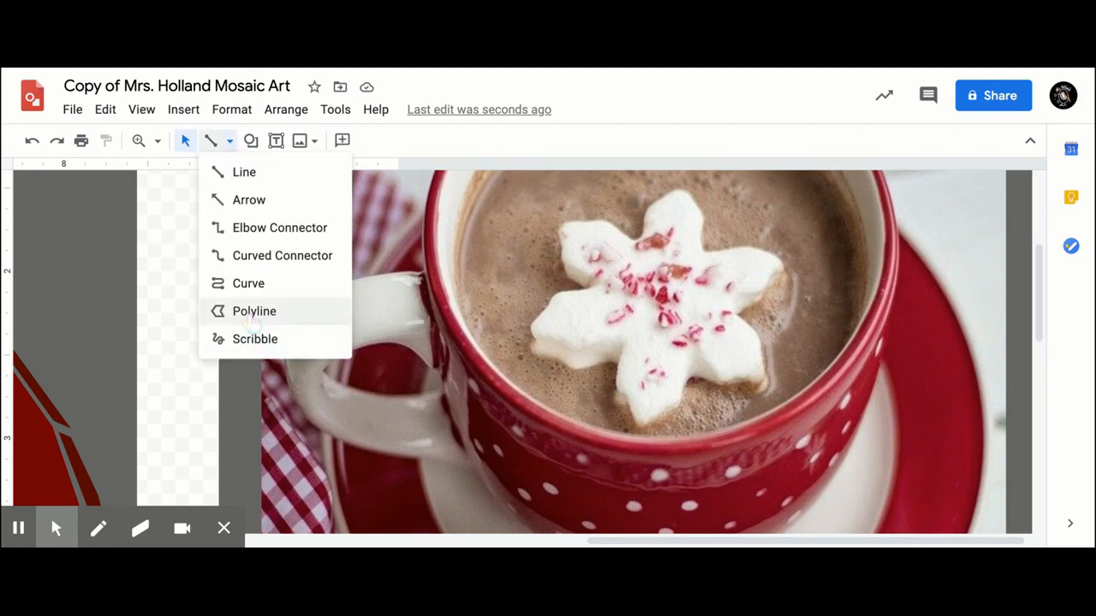
pyautogui.click(254, 312)
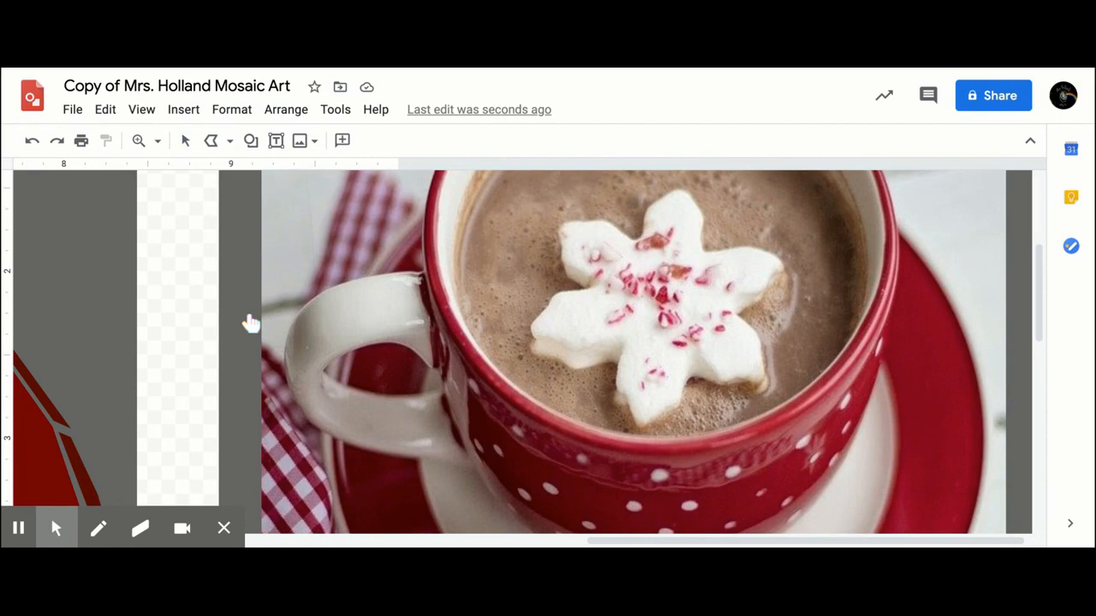
pyautogui.click(409, 279)
pyautogui.click(320, 297)
pyautogui.click(349, 347)
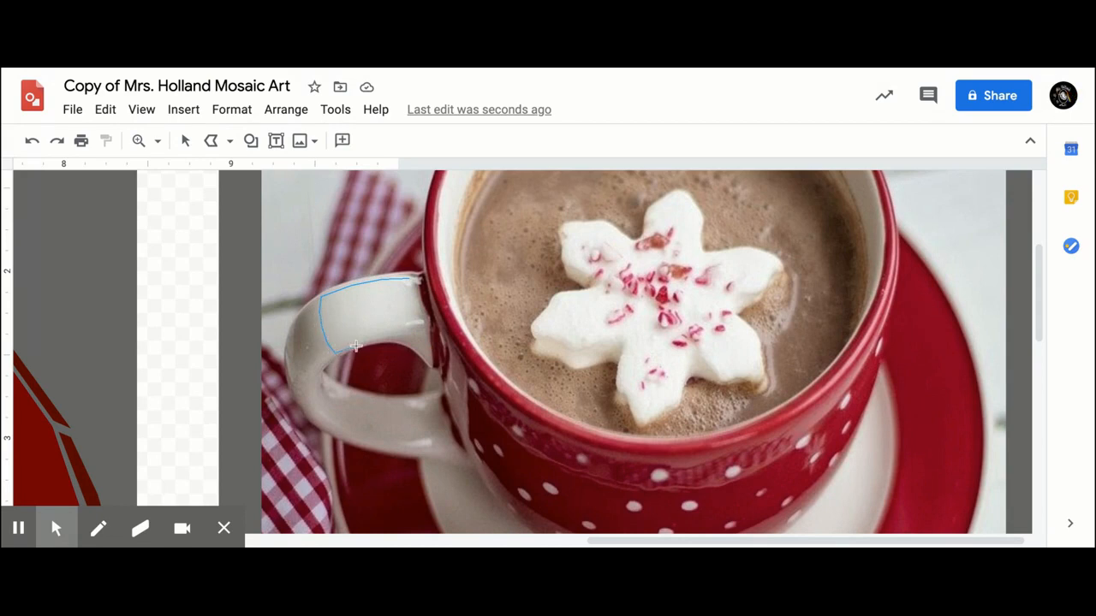
pyautogui.click(424, 326)
pyautogui.click(405, 326)
pyautogui.click(410, 317)
pyautogui.click(424, 317)
pyautogui.click(416, 289)
pyautogui.click(401, 289)
pyautogui.click(396, 283)
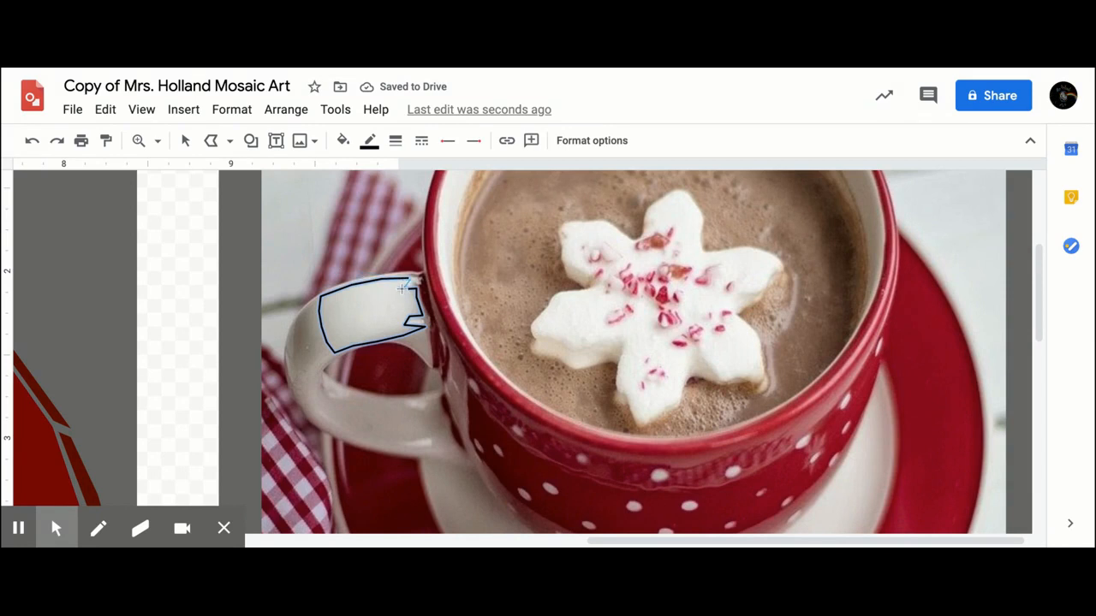
pyautogui.click(185, 141)
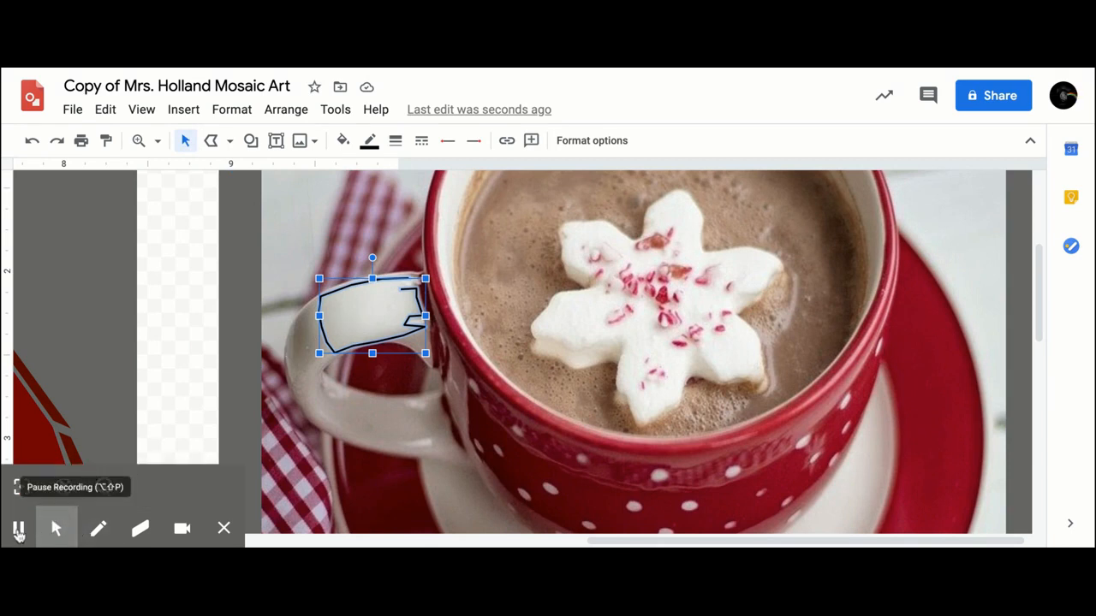
pyautogui.click(18, 531)
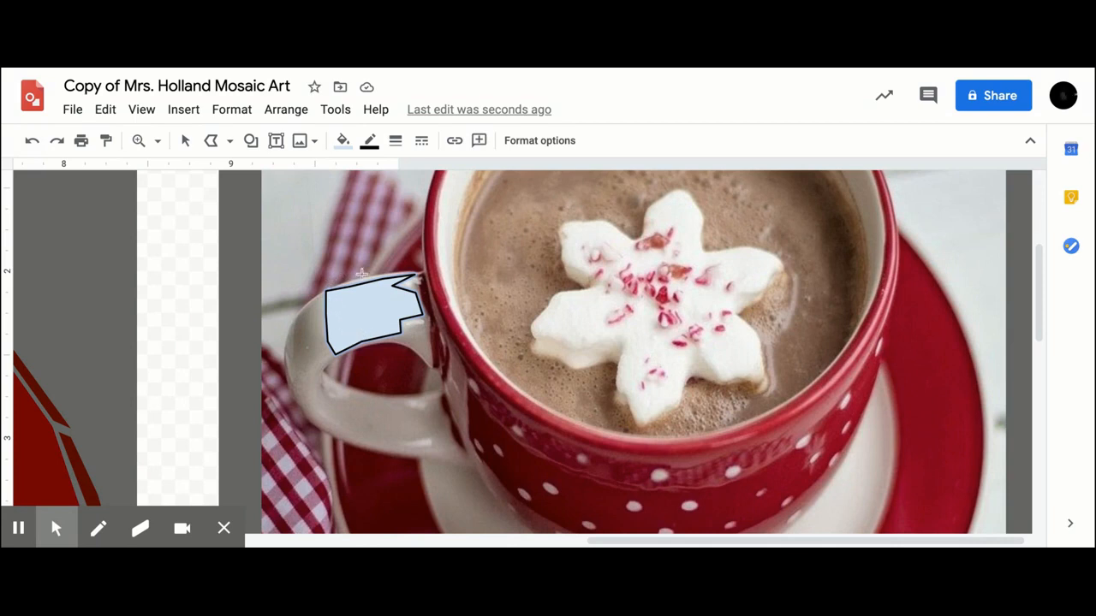
# Step: Make the border of the light blue handle piece transparent
pyautogui.click(373, 147)
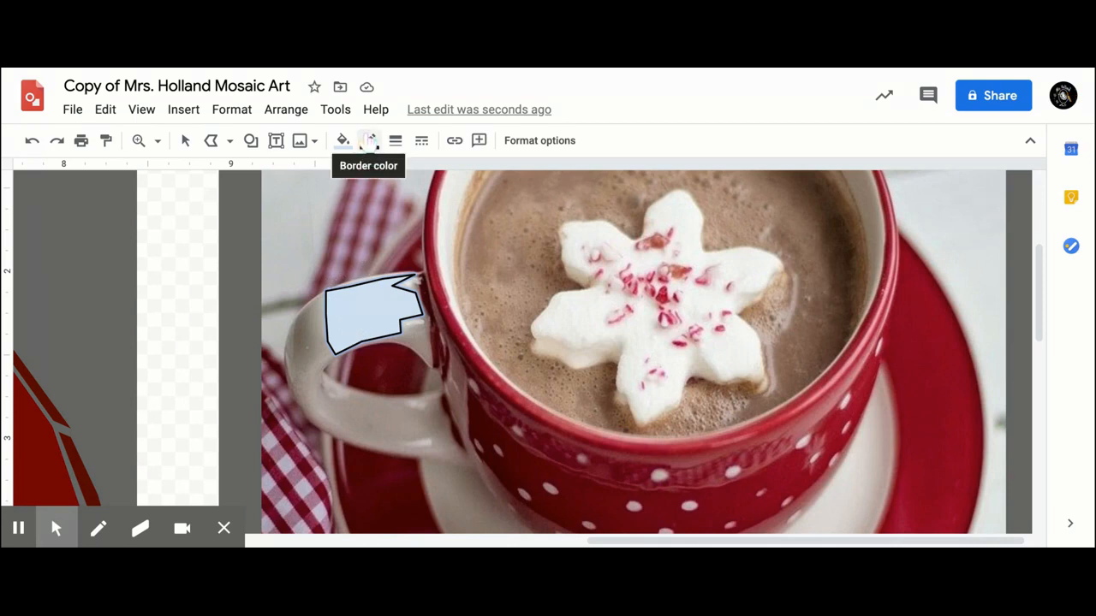
pyautogui.click(369, 140)
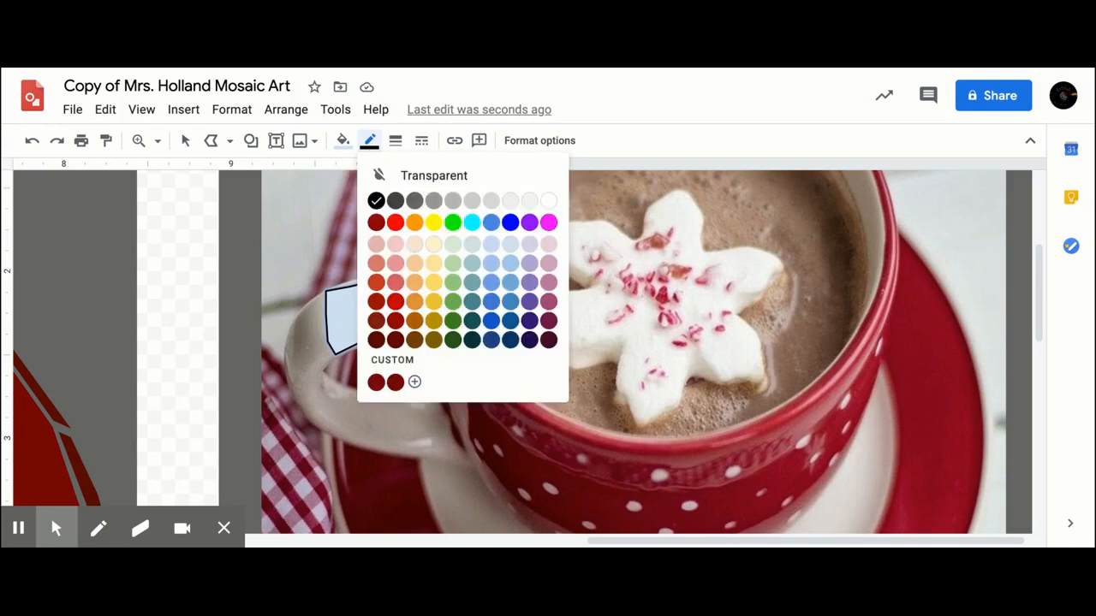
pyautogui.click(428, 180)
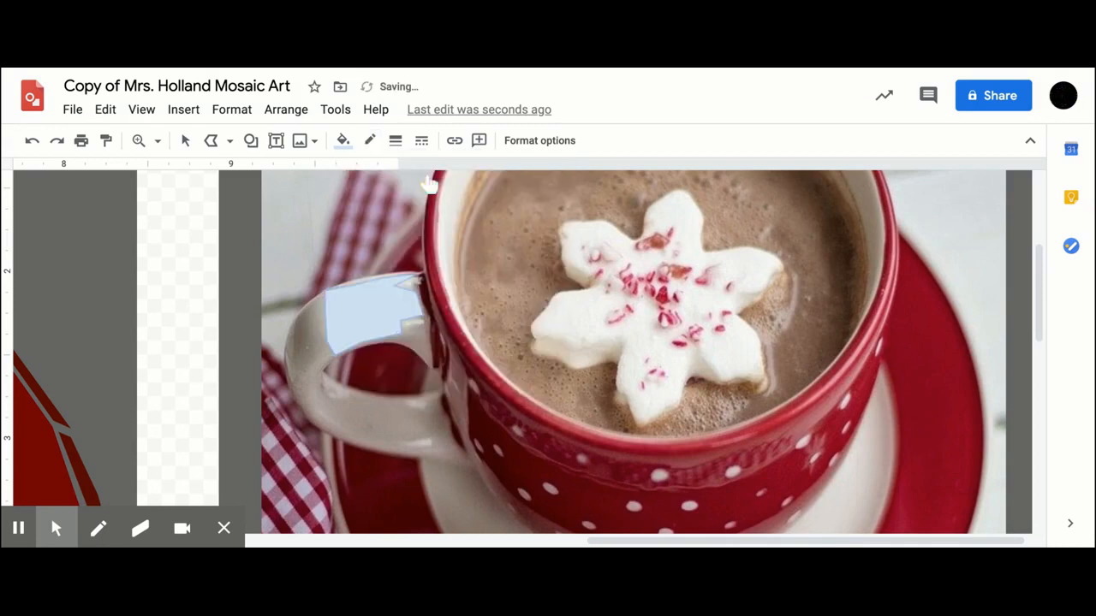
# Step: Fill the large upper handle piece with the fully opaque custom blue #4a93d5
pyautogui.click(342, 141)
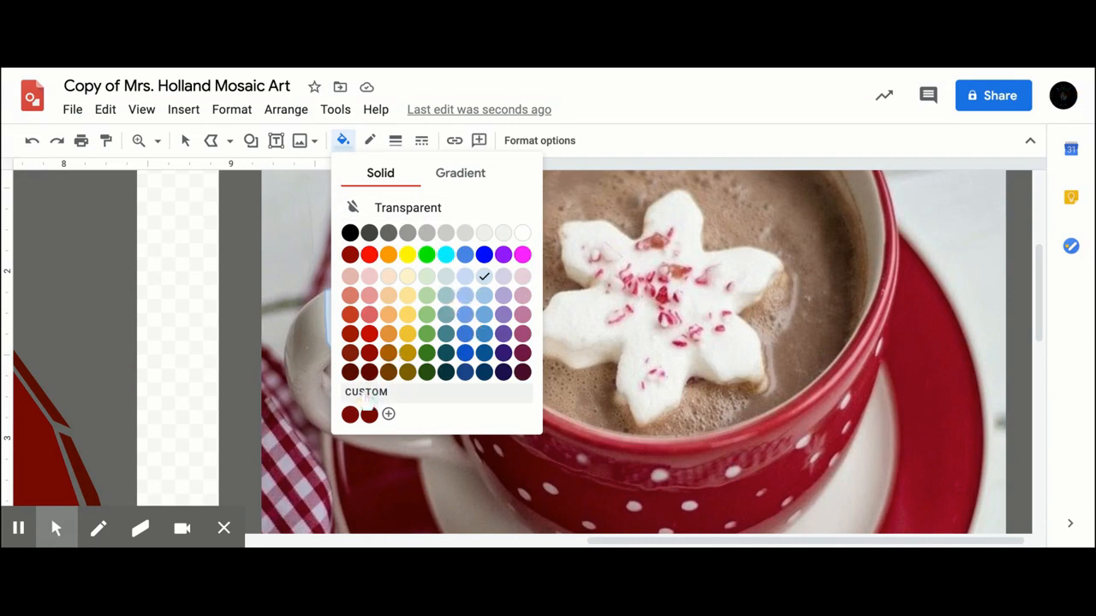
pyautogui.click(365, 399)
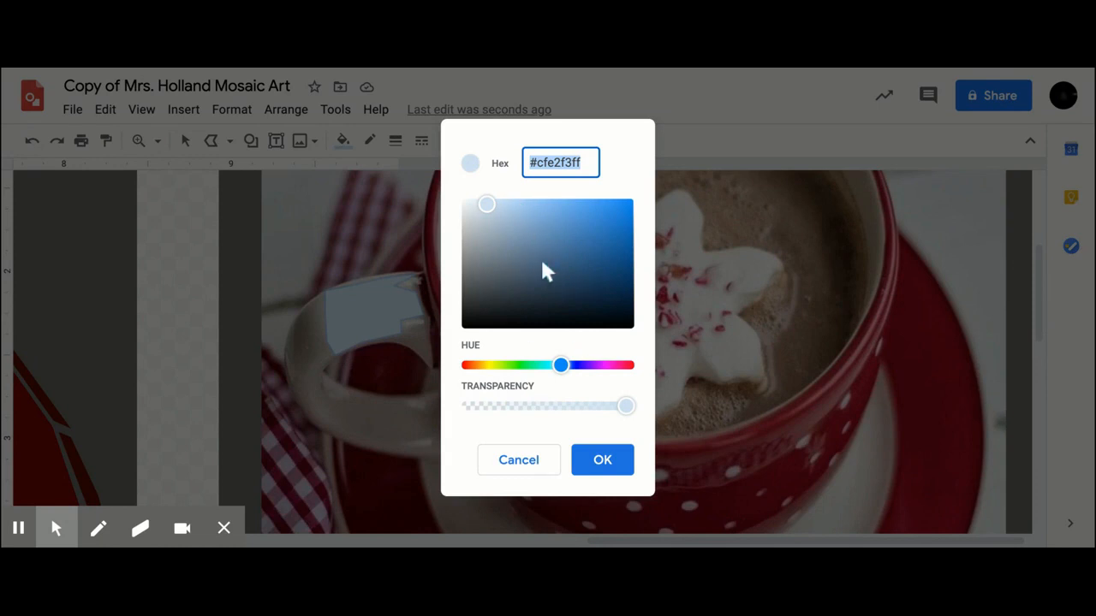
pyautogui.moveTo(487, 214)
pyautogui.mouseDown()
pyautogui.moveTo(516, 214)
pyautogui.moveTo(529, 243)
pyautogui.moveTo(573, 220)
pyautogui.mouseUp()
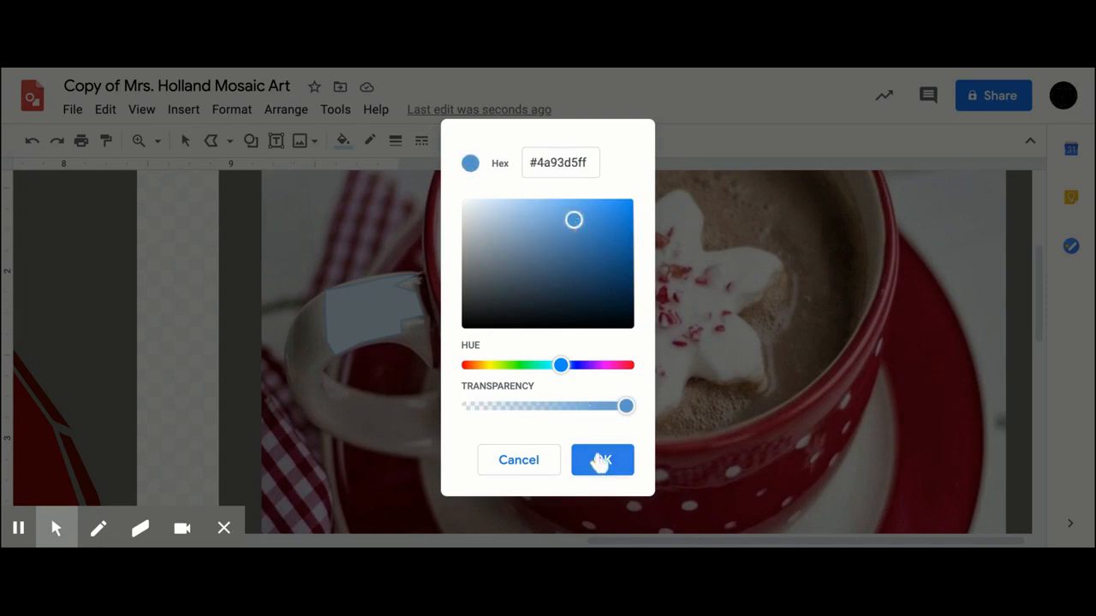
pyautogui.moveTo(626, 407)
pyautogui.mouseDown()
pyautogui.moveTo(581, 408)
pyautogui.moveTo(626, 406)
pyautogui.mouseUp()
pyautogui.click(599, 462)
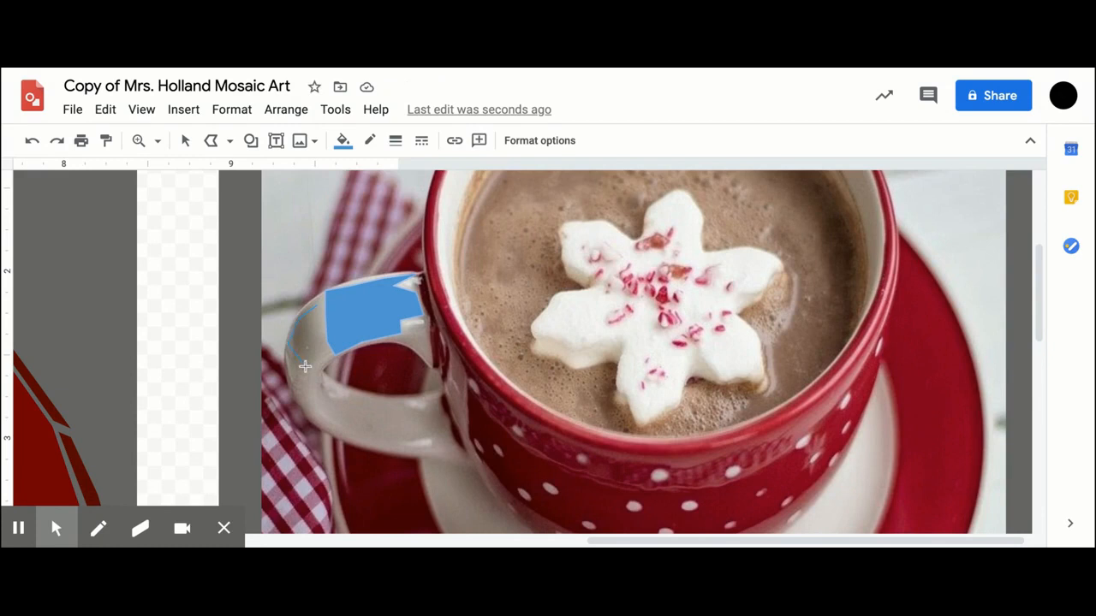
# Step: Trace a second polyline piece on the outer bend of the handle and fill it with a preset light blue
pyautogui.click(319, 310)
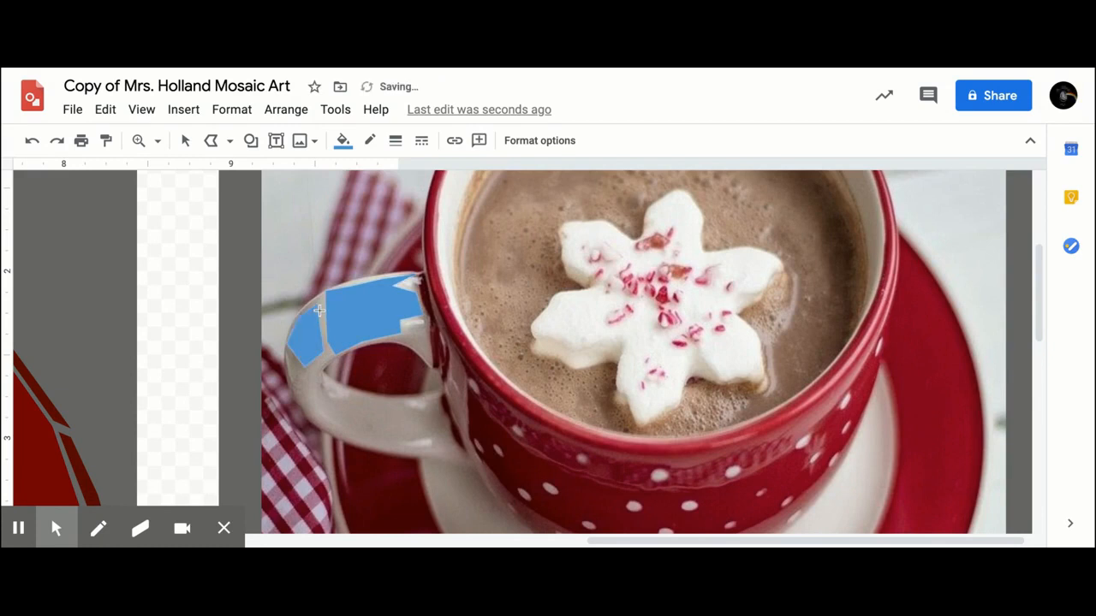
pyautogui.click(342, 144)
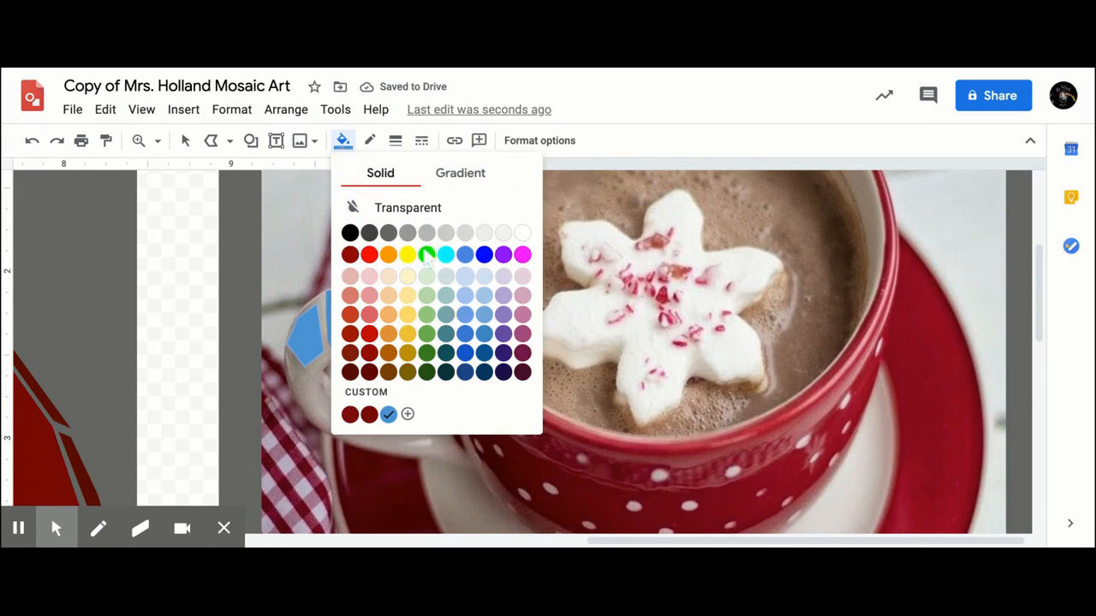
pyautogui.click(483, 304)
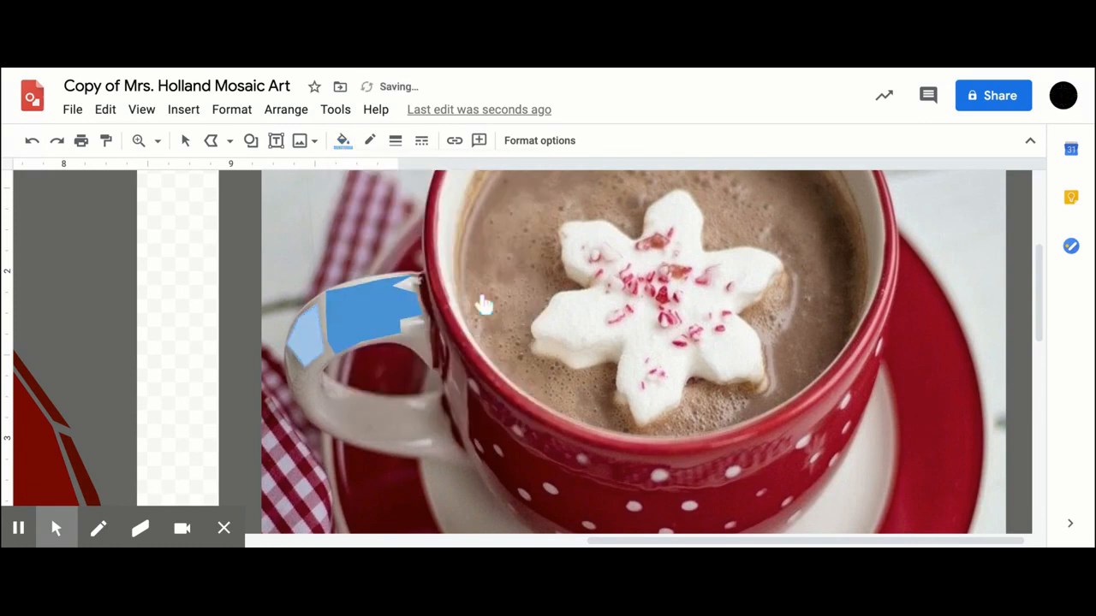
# Step: Trace a small piece where the upper handle meets the cup and fill it with the saved custom blue
pyautogui.click(412, 321)
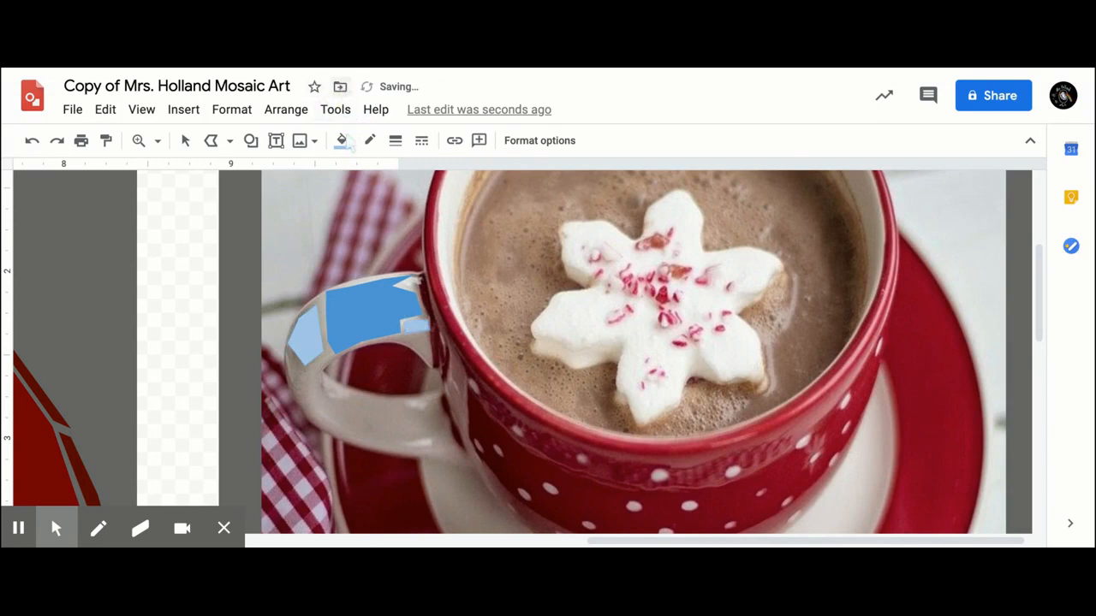
pyautogui.click(342, 140)
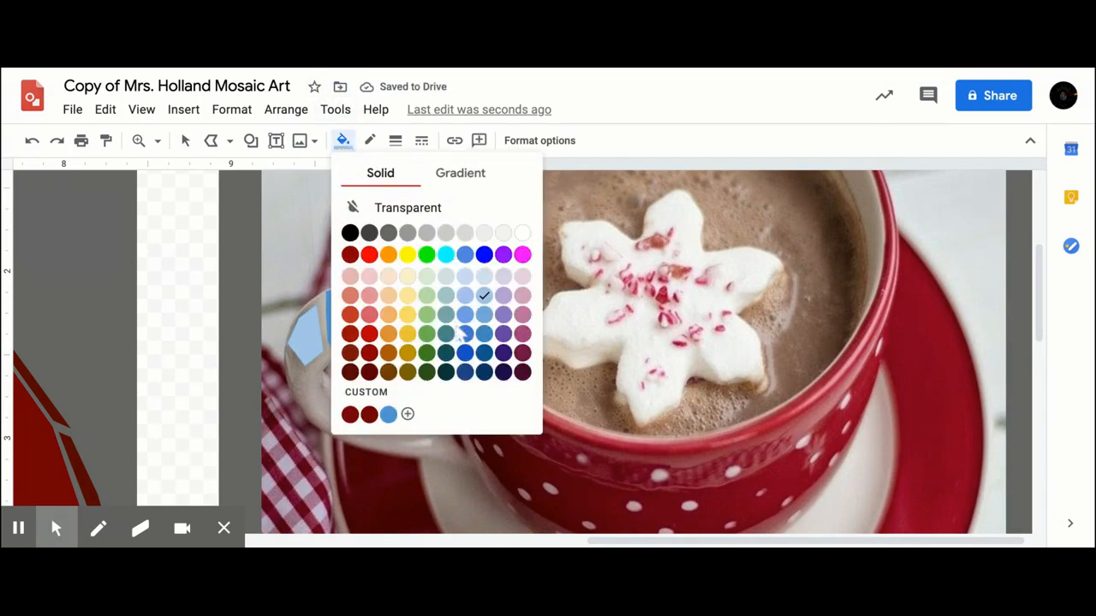
pyautogui.click(389, 416)
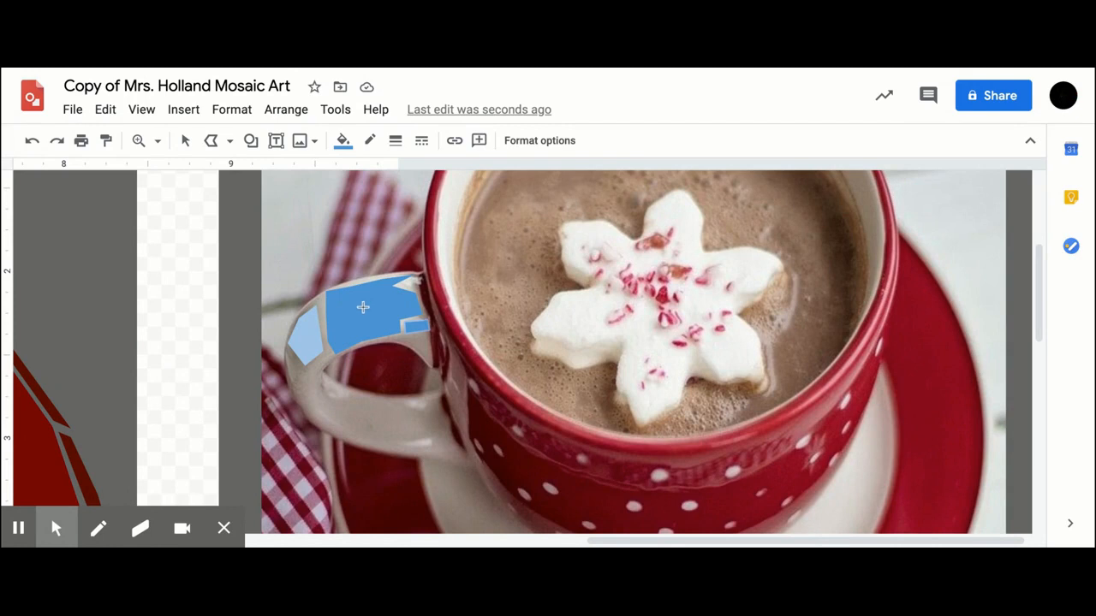
# Step: Start a custom linear gradient fill for the large handle piece and add a blue stop halfway along it
pyautogui.click(186, 141)
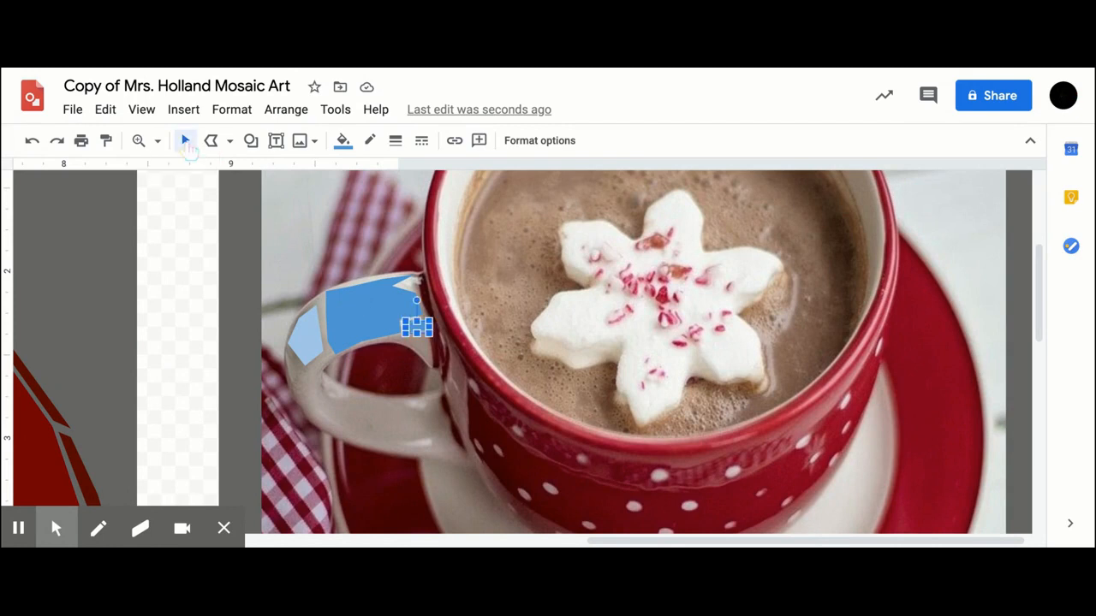
pyautogui.click(359, 310)
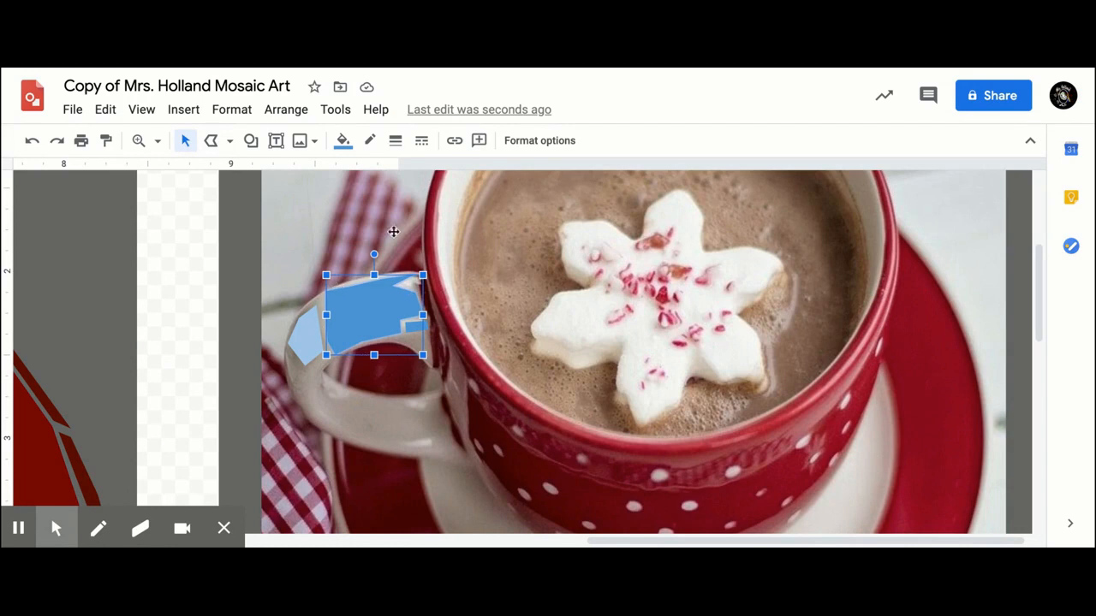
pyautogui.click(343, 142)
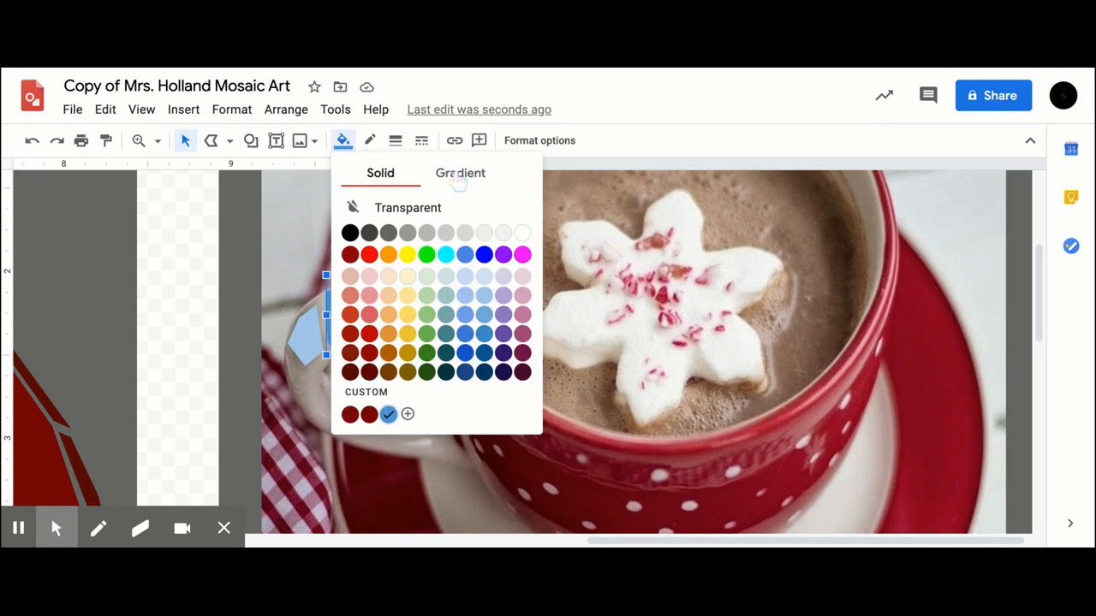
pyautogui.click(460, 176)
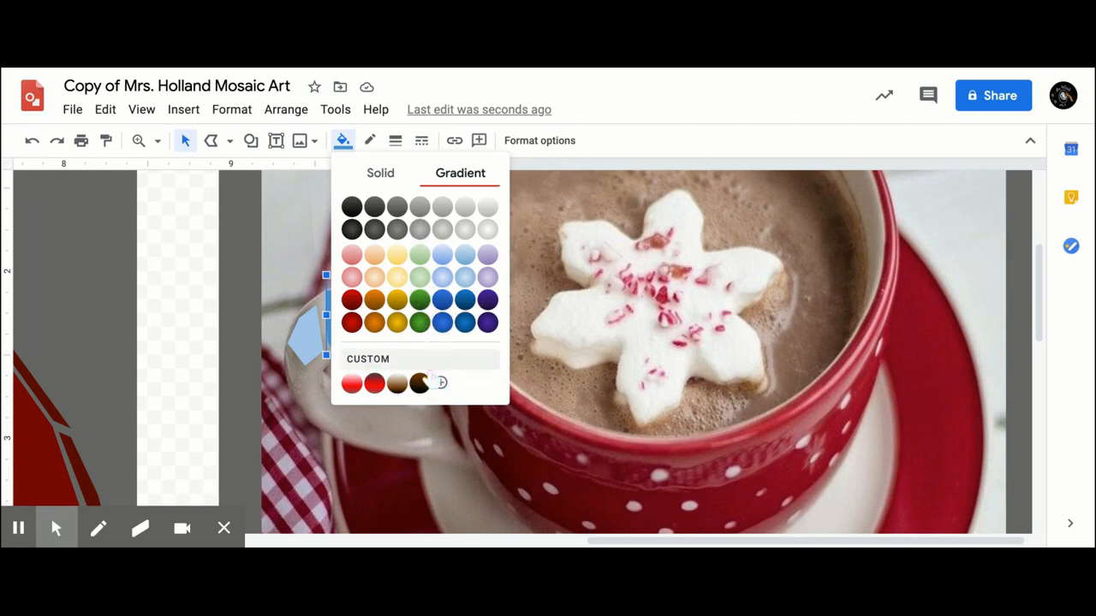
pyautogui.click(370, 360)
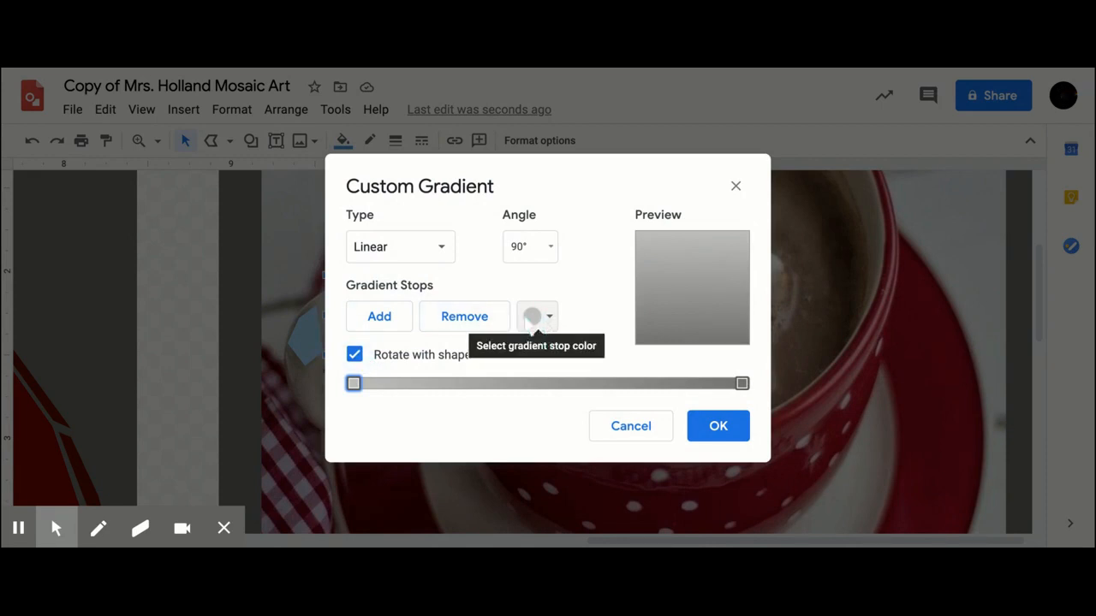
pyautogui.click(376, 318)
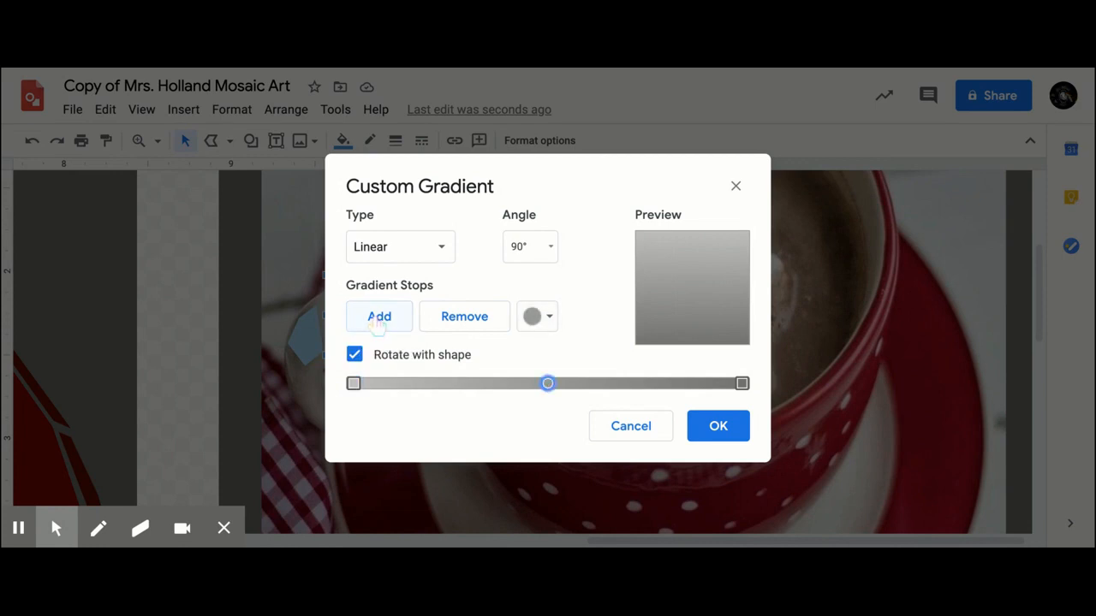
pyautogui.click(537, 317)
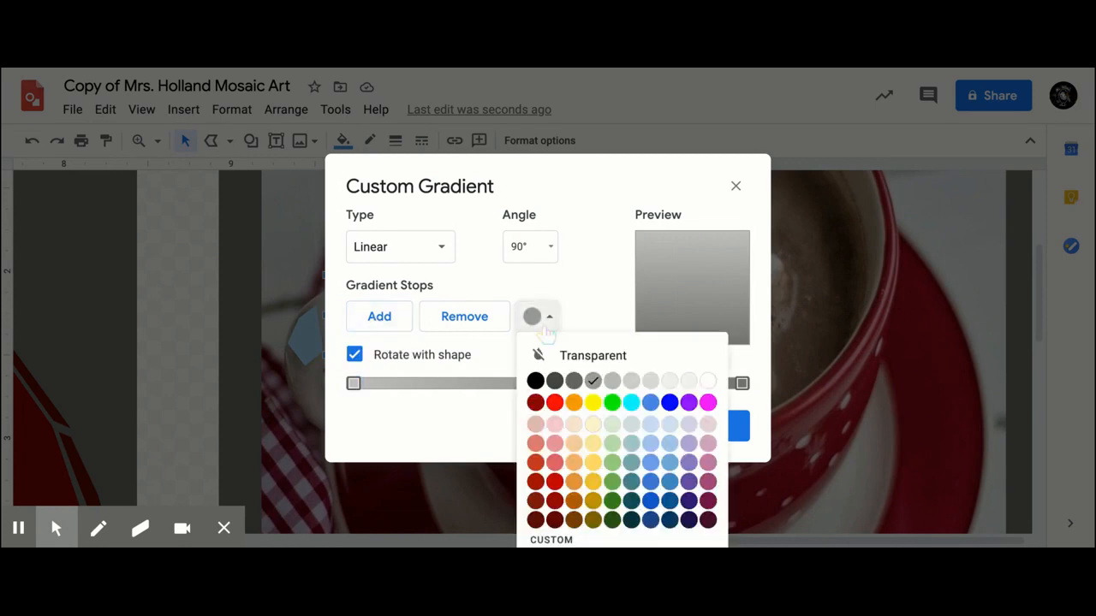
pyautogui.click(651, 404)
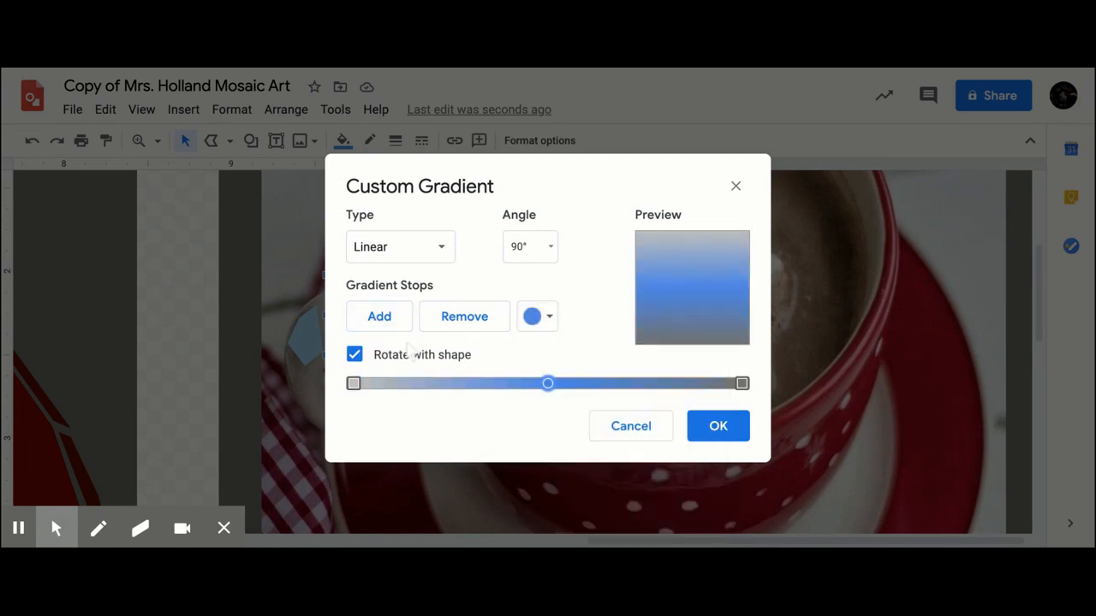
# Step: Add a purple stop and a bright yellow stop to the custom gradient, plus one further stop near its end
pyautogui.click(379, 317)
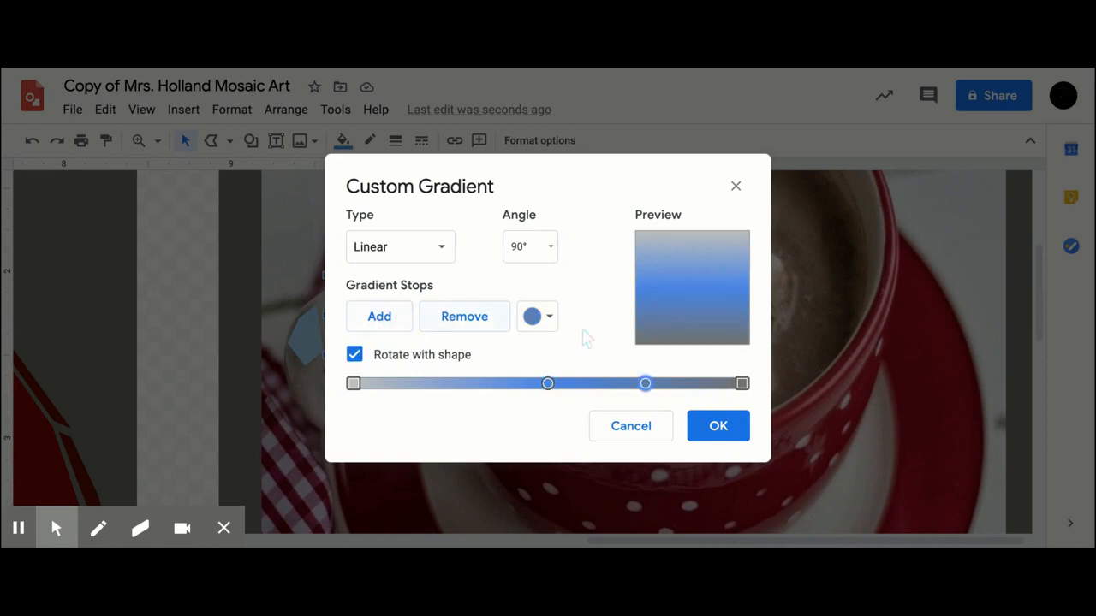
pyautogui.click(549, 318)
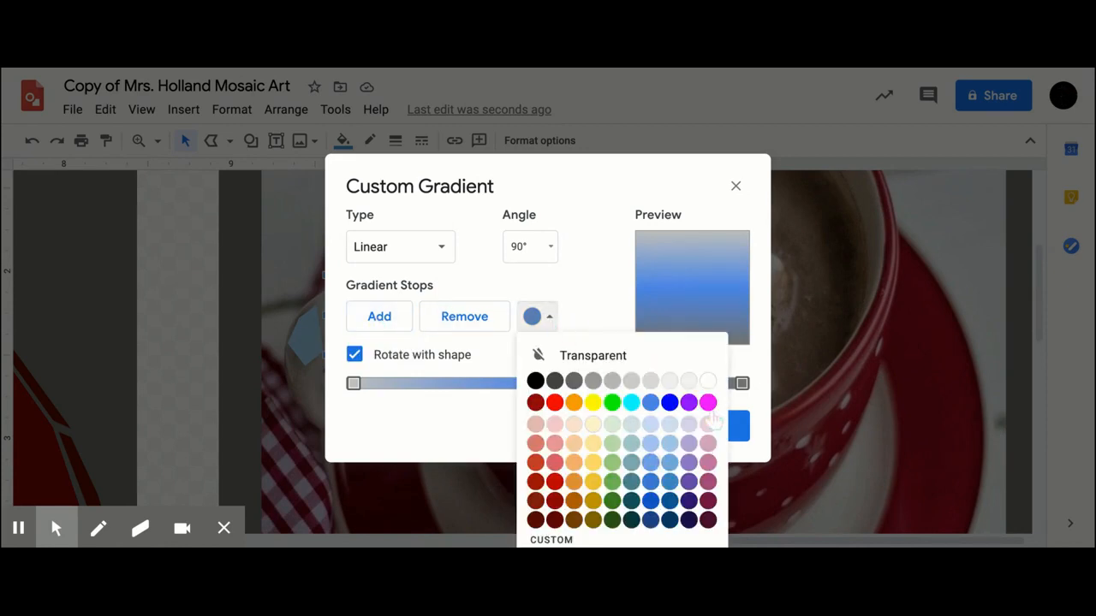
pyautogui.click(688, 402)
pyautogui.click(379, 316)
pyautogui.click(540, 322)
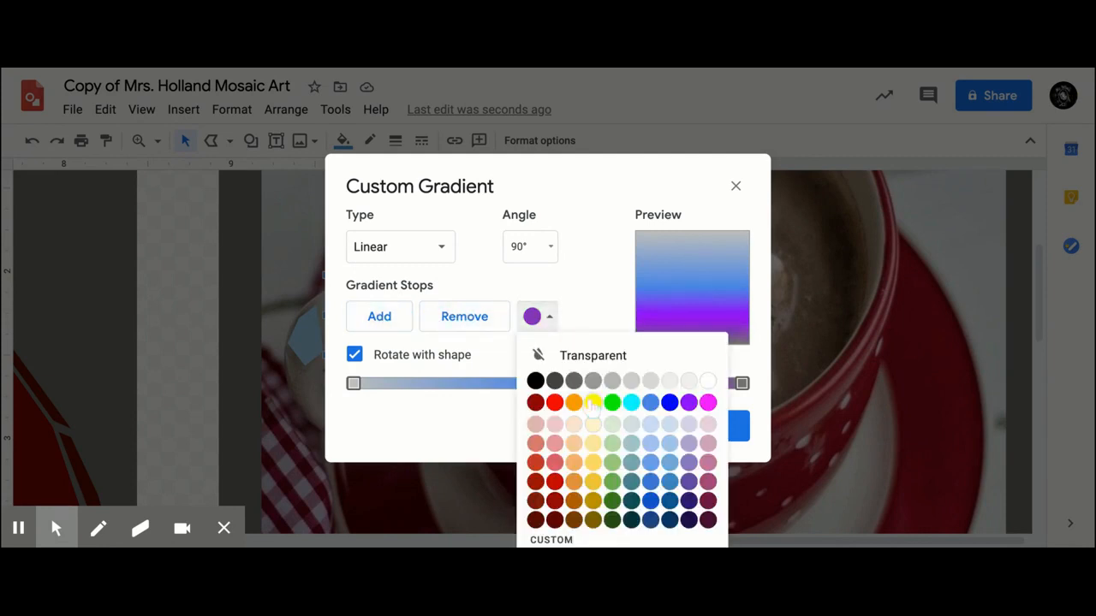
pyautogui.click(593, 402)
pyautogui.click(364, 324)
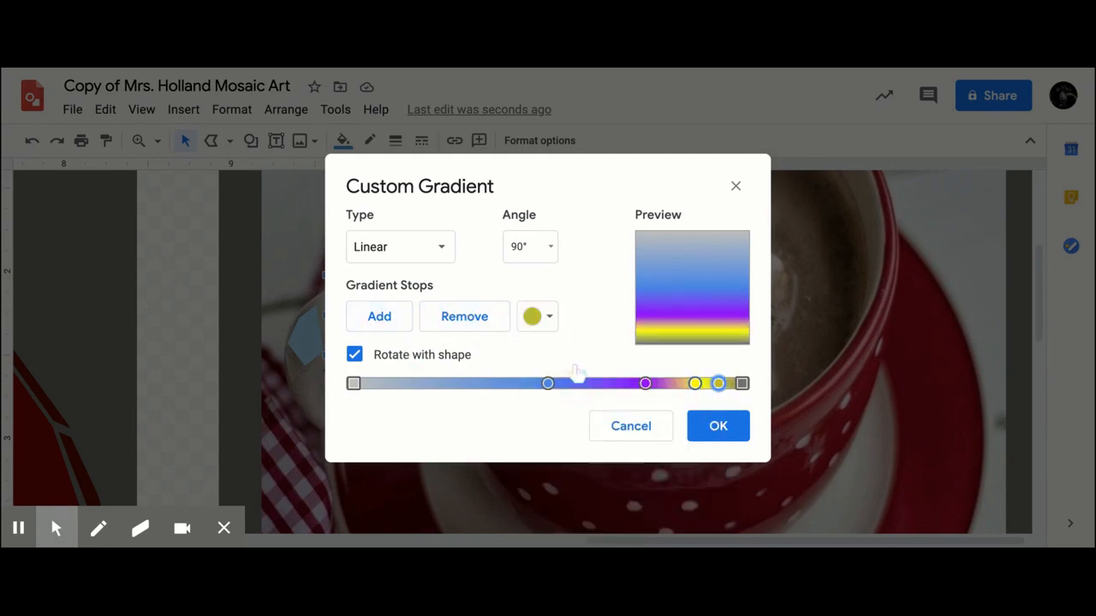
# Step: Shift the gradient's blue, purple and bright yellow stops towards its light grey start
pyautogui.moveTo(547, 384); pyautogui.dragTo(508, 384)
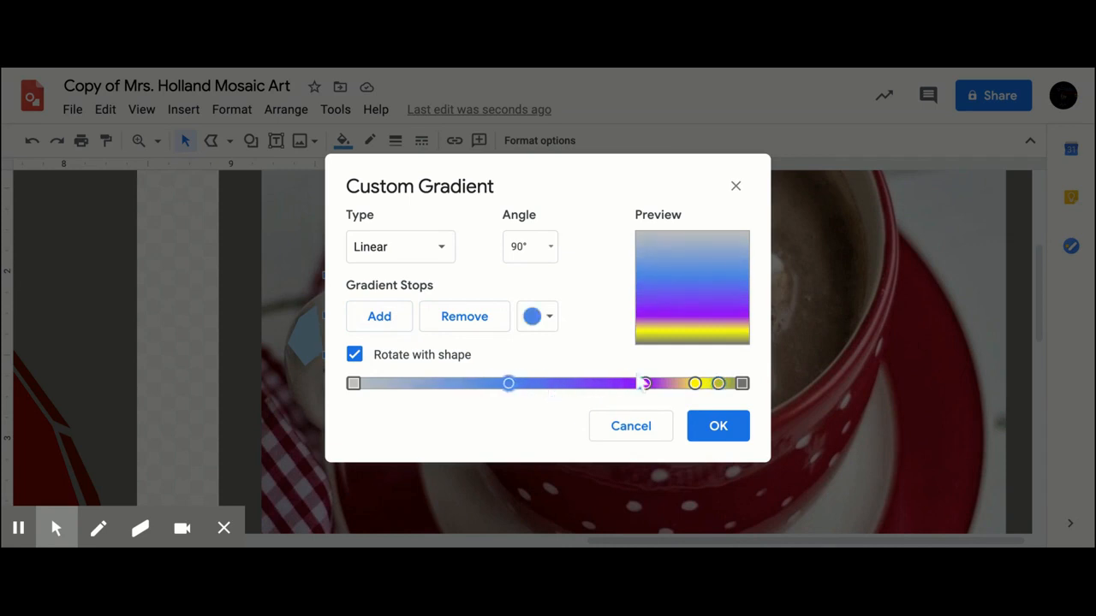
pyautogui.moveTo(643, 383); pyautogui.dragTo(613, 384)
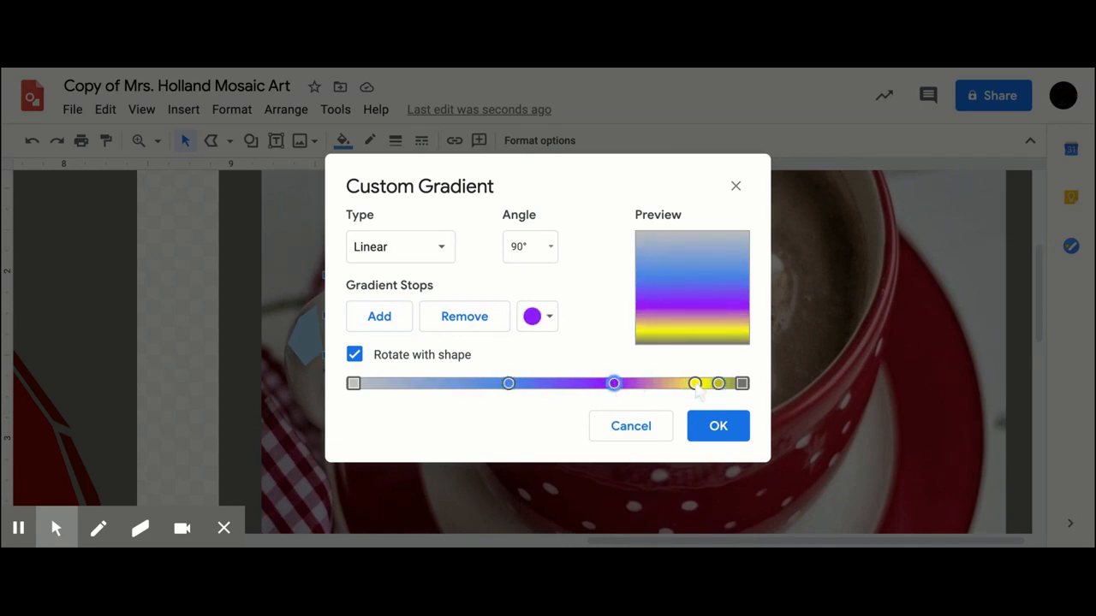
pyautogui.moveTo(694, 384); pyautogui.dragTo(664, 384)
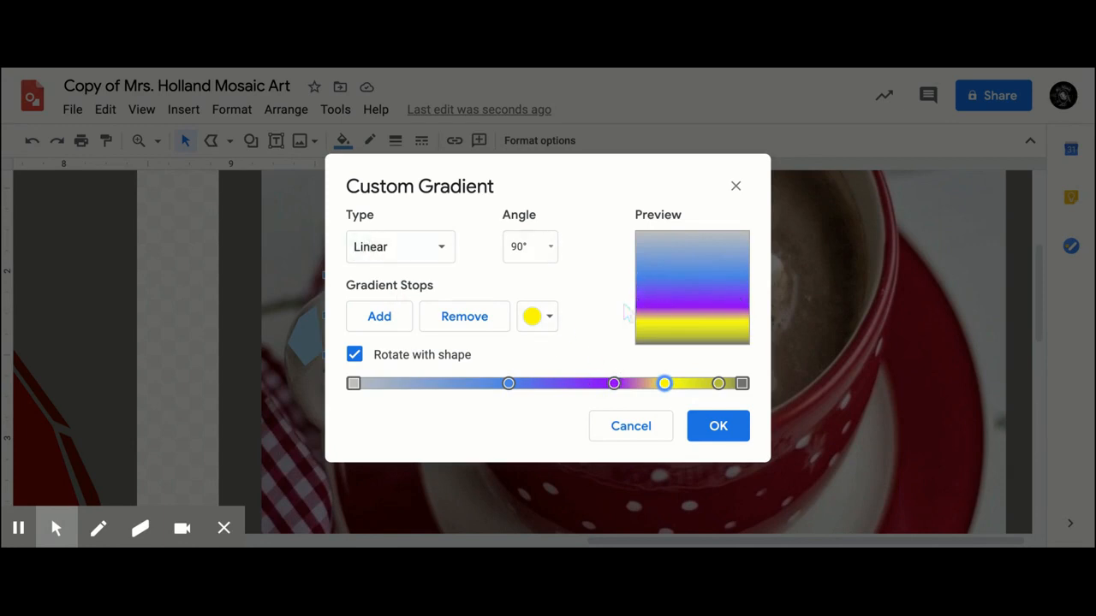
# Step: Make the gradient radial, try the Top left and Bottom left centres, and apply it with the Center option
pyautogui.click(444, 248)
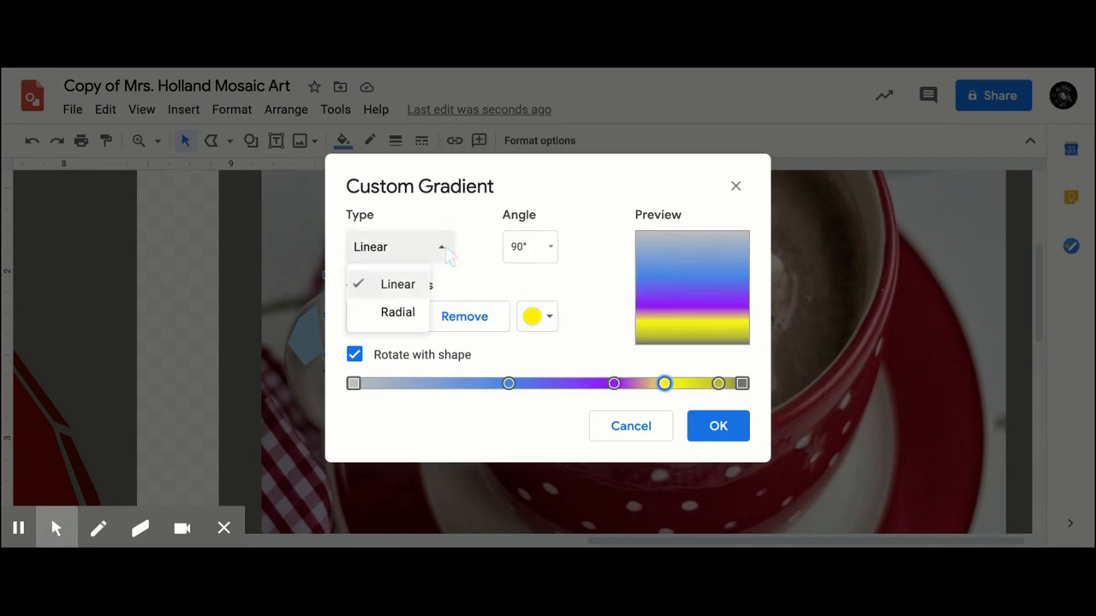
pyautogui.click(402, 313)
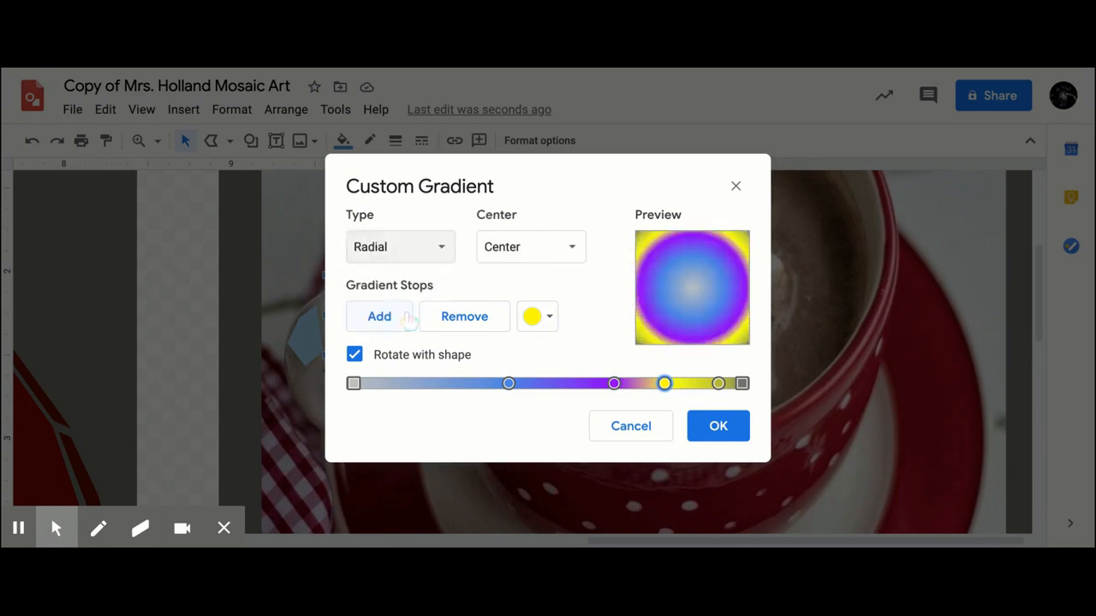
pyautogui.click(575, 253)
pyautogui.click(561, 310)
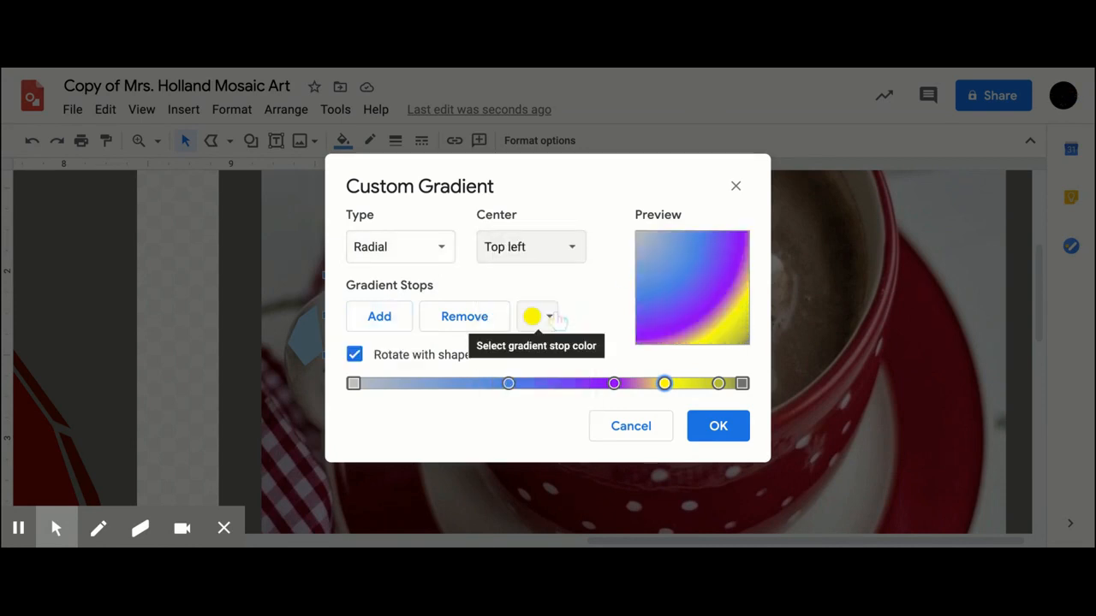
pyautogui.click(575, 249)
pyautogui.click(552, 368)
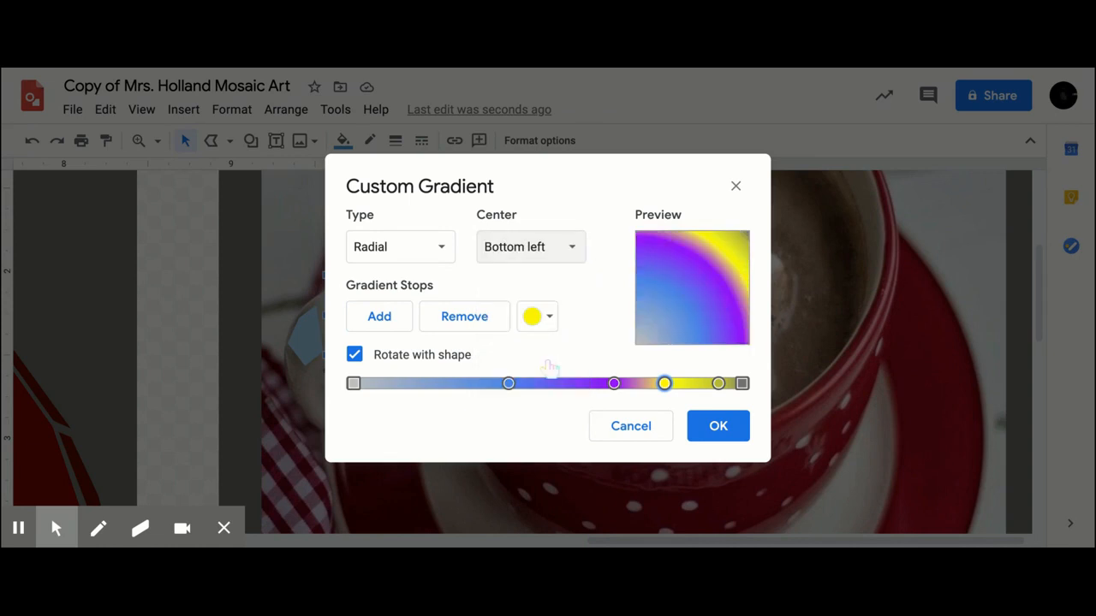
pyautogui.click(565, 253)
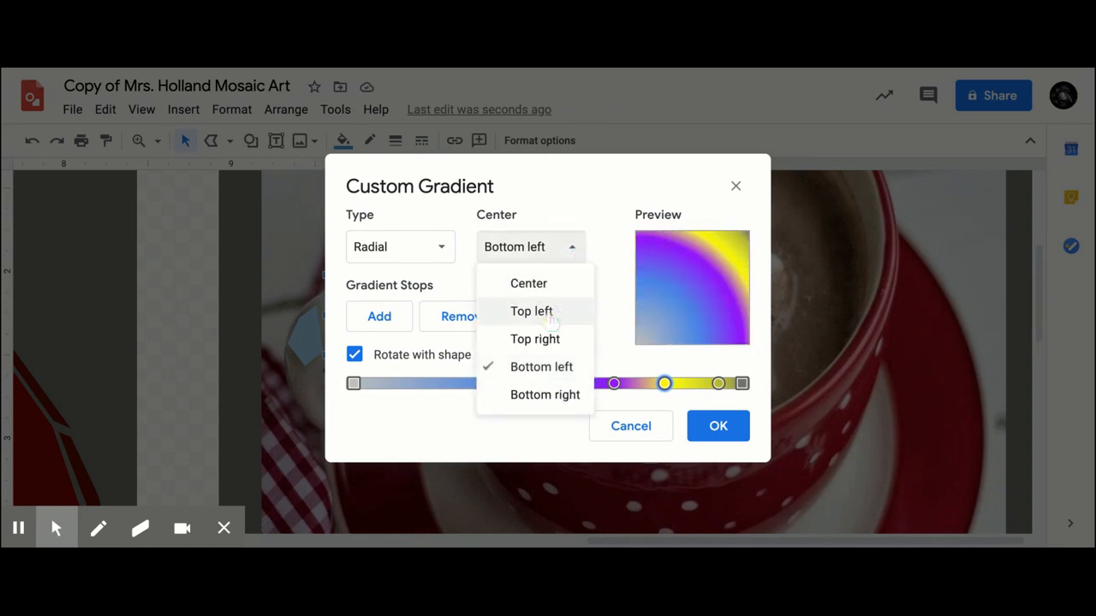
pyautogui.click(525, 285)
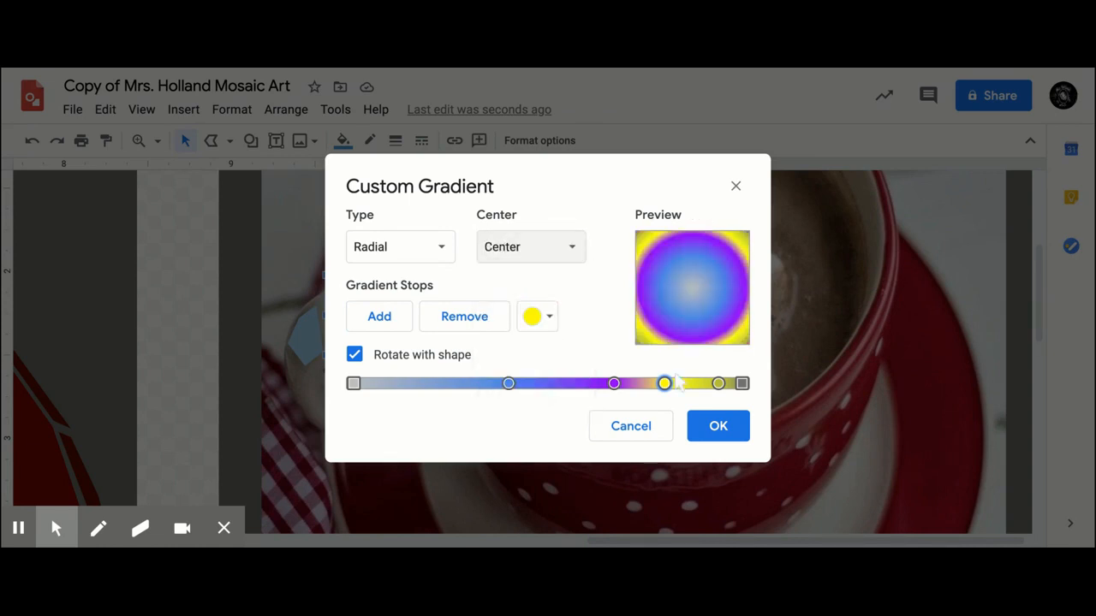
pyautogui.click(717, 425)
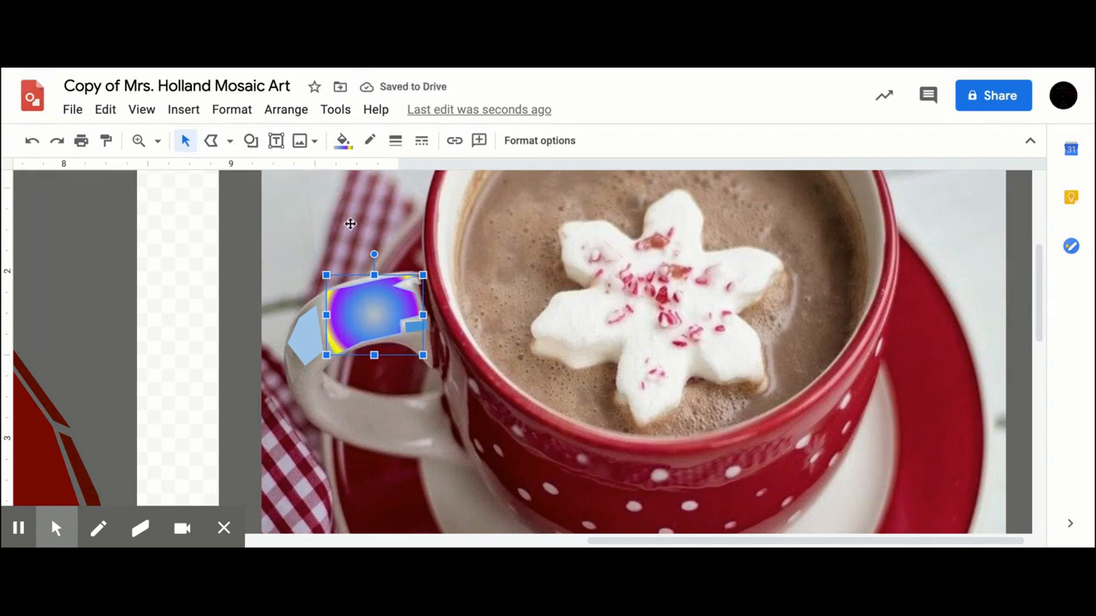
# Step: Fill the large handle piece with the saved custom gradient running from dark grey to red
pyautogui.click(342, 140)
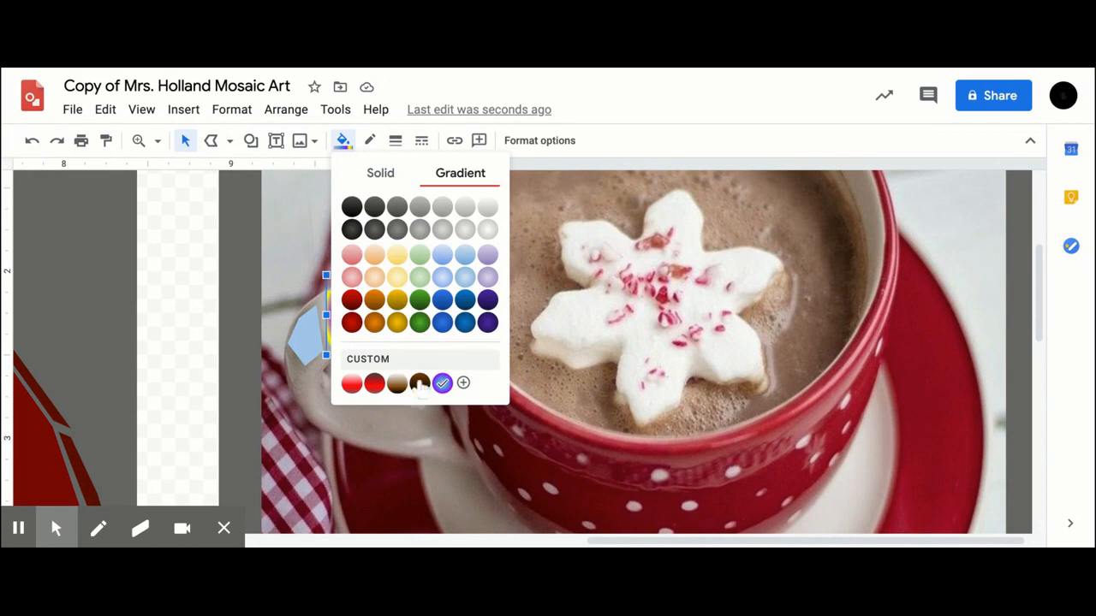
pyautogui.click(374, 384)
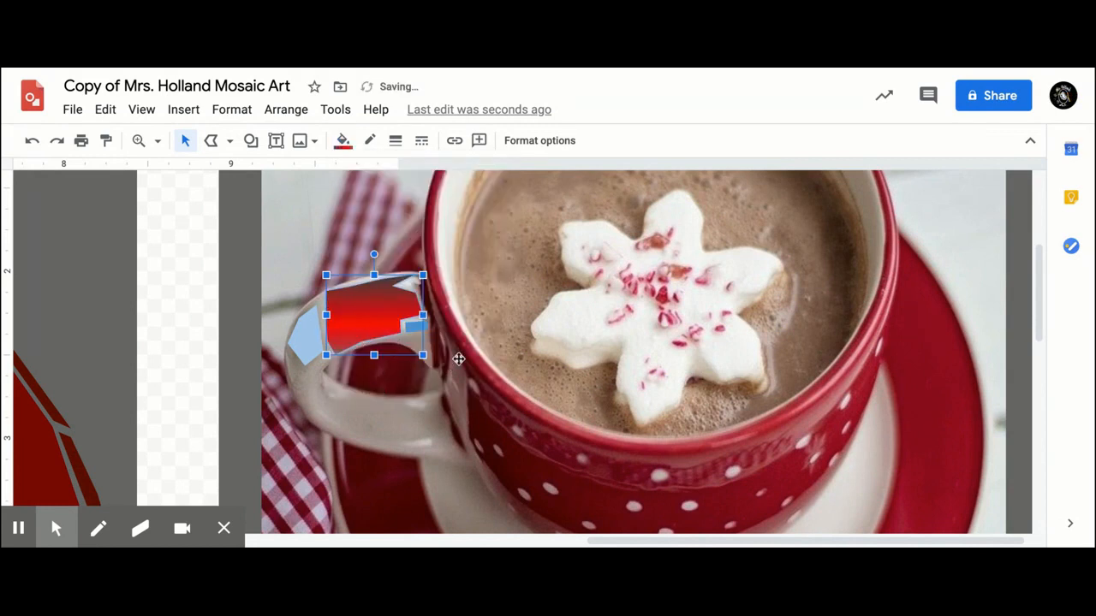
pyautogui.click(342, 140)
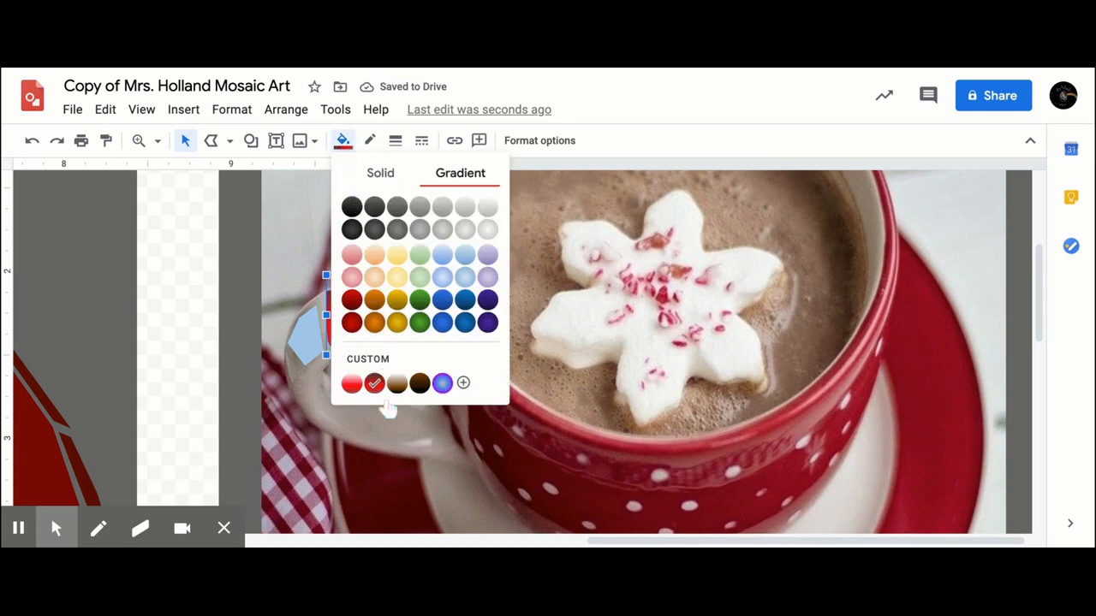
# Step: Fill the large handle piece with the saved custom gradient running from white to red
pyautogui.click(351, 385)
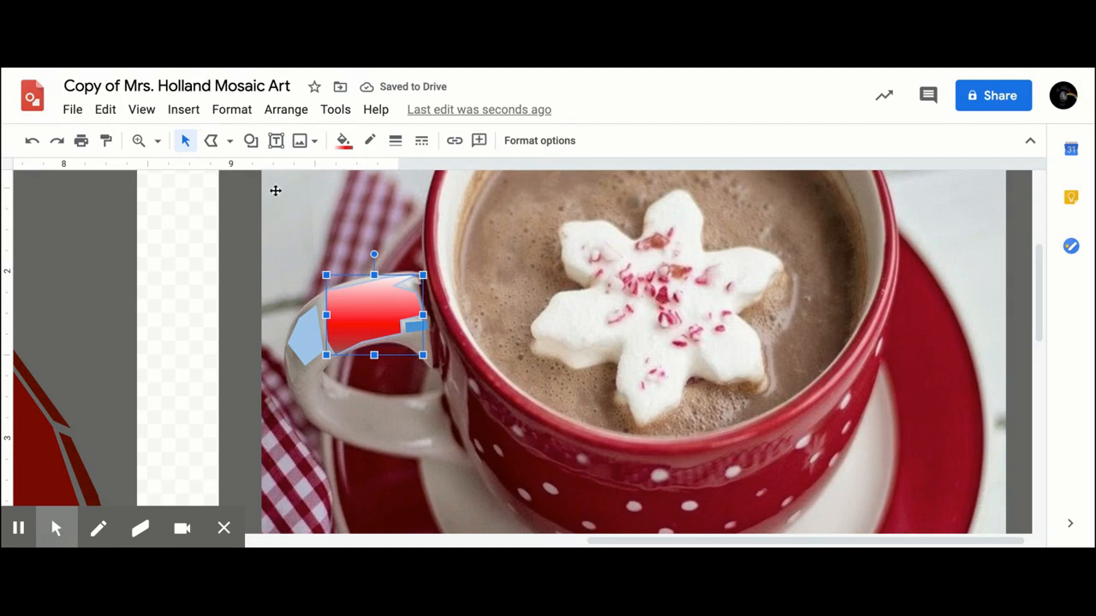
# Step: Trace a closed polyline piece over the left side of the red polka-dot mug in the photo, below the rim
pyautogui.click(158, 142)
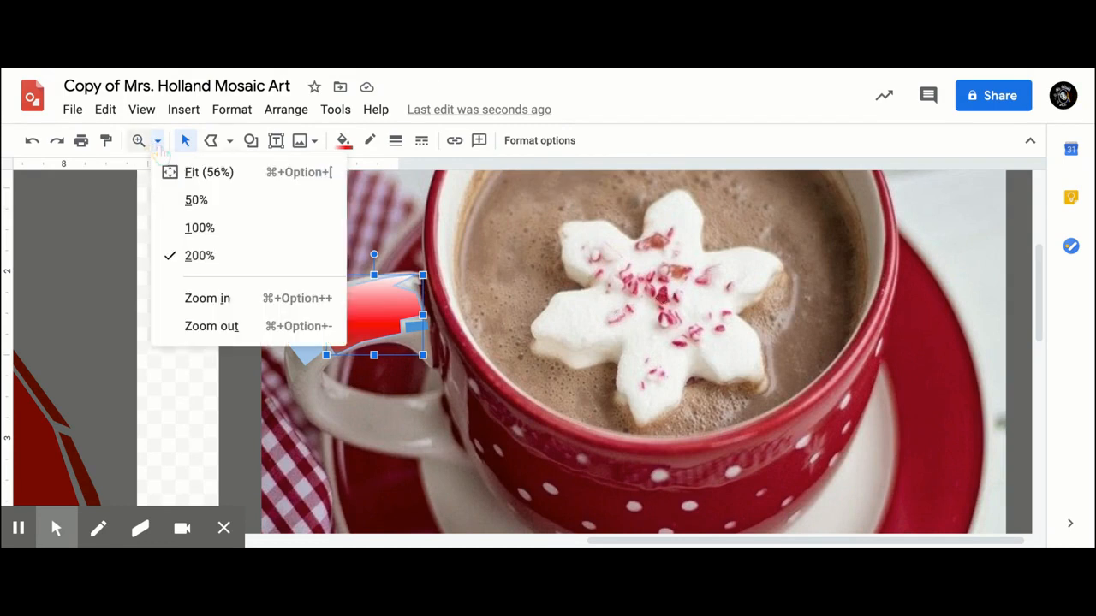
pyautogui.click(171, 175)
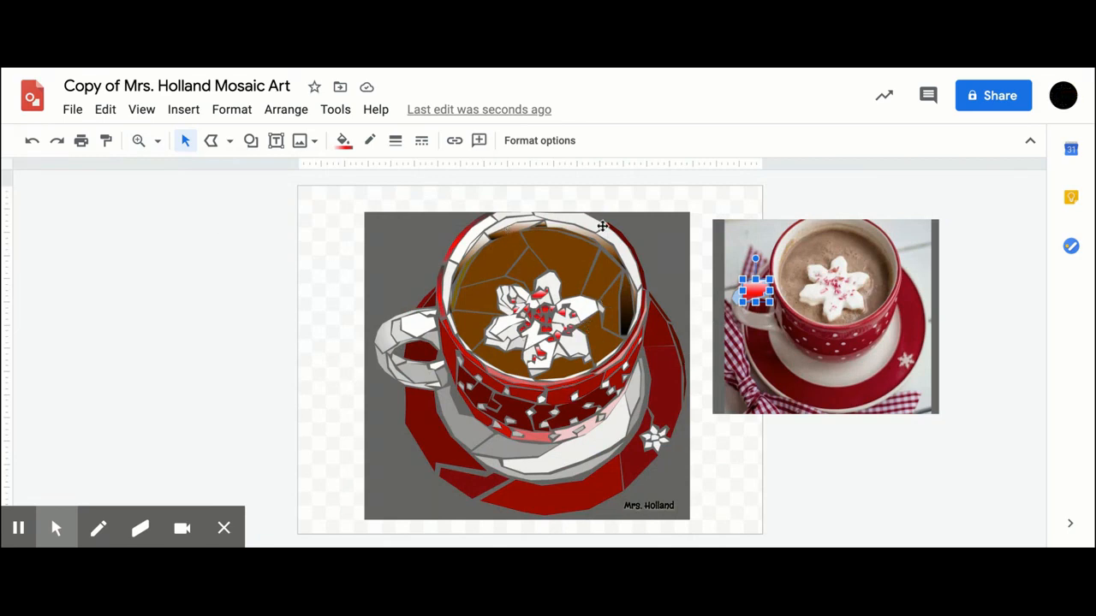
pyautogui.click(213, 148)
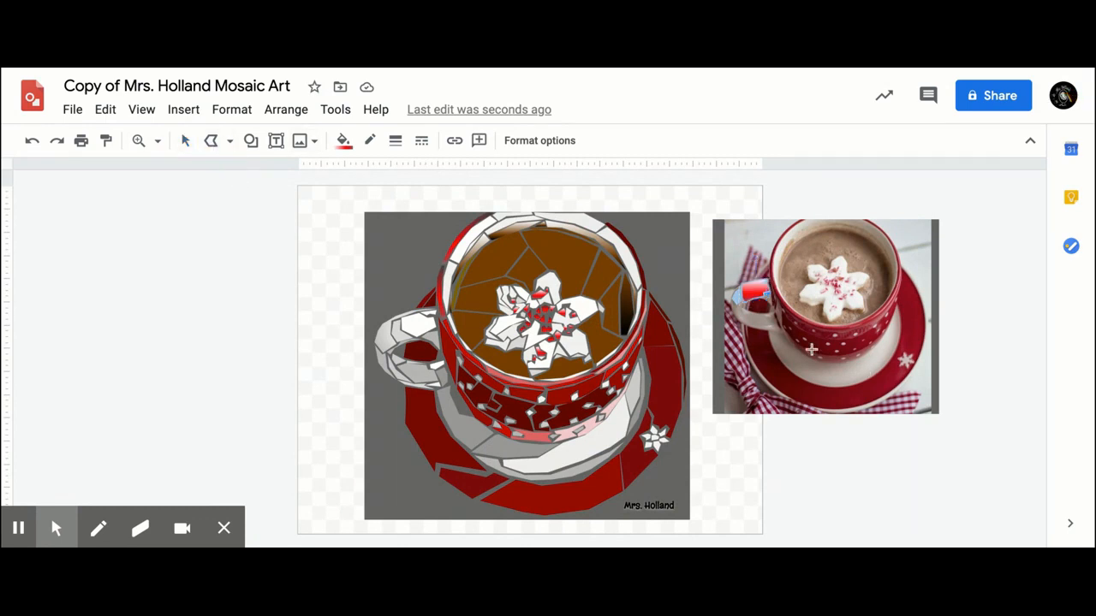
pyautogui.click(784, 317)
pyautogui.click(796, 338)
pyautogui.click(786, 319)
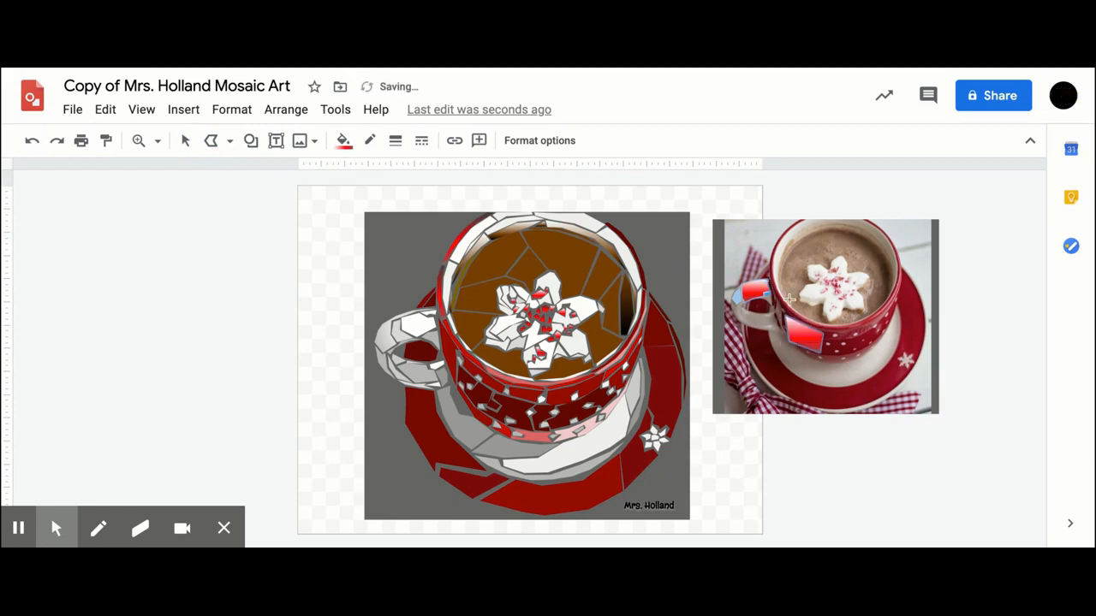
# Step: Make the new mug piece's border transparent and fill it with the light blue radial gradient
pyautogui.click(370, 141)
pyautogui.click(385, 176)
pyautogui.click(342, 141)
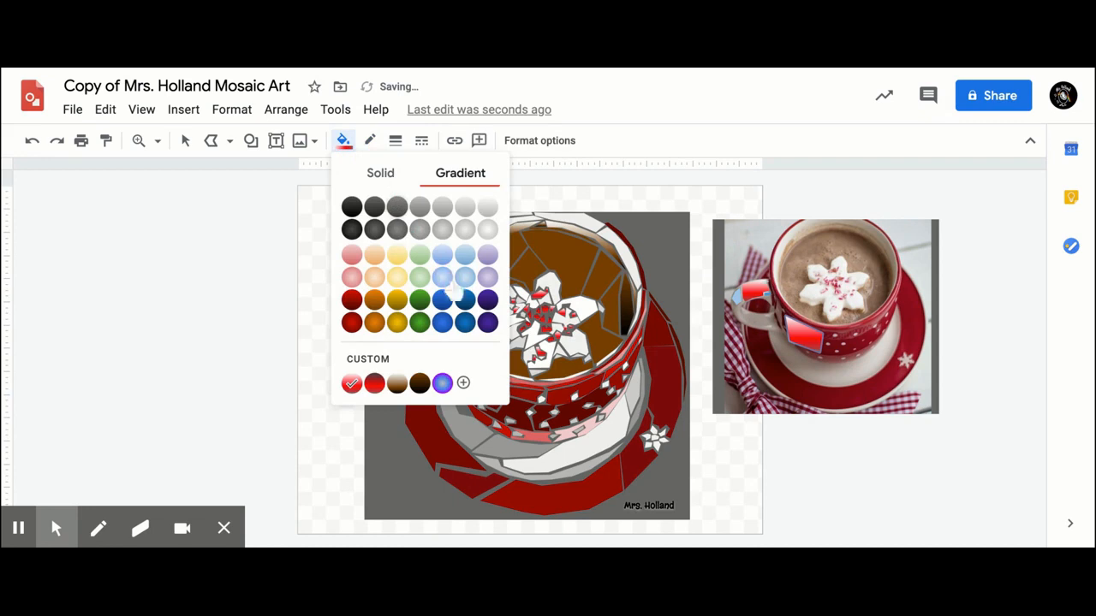
pyautogui.click(441, 283)
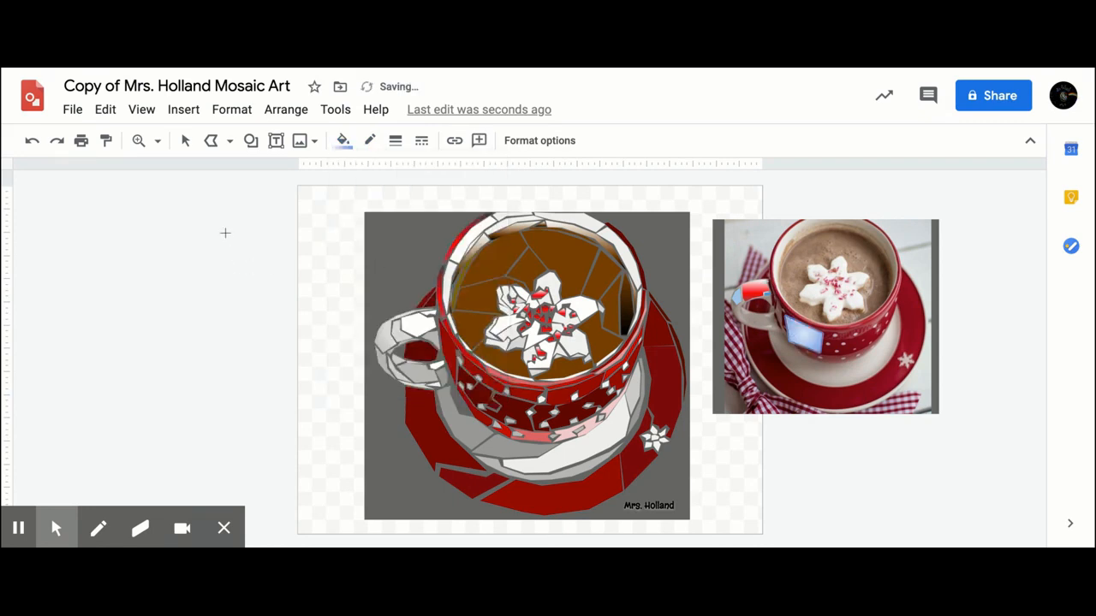
pyautogui.click(185, 141)
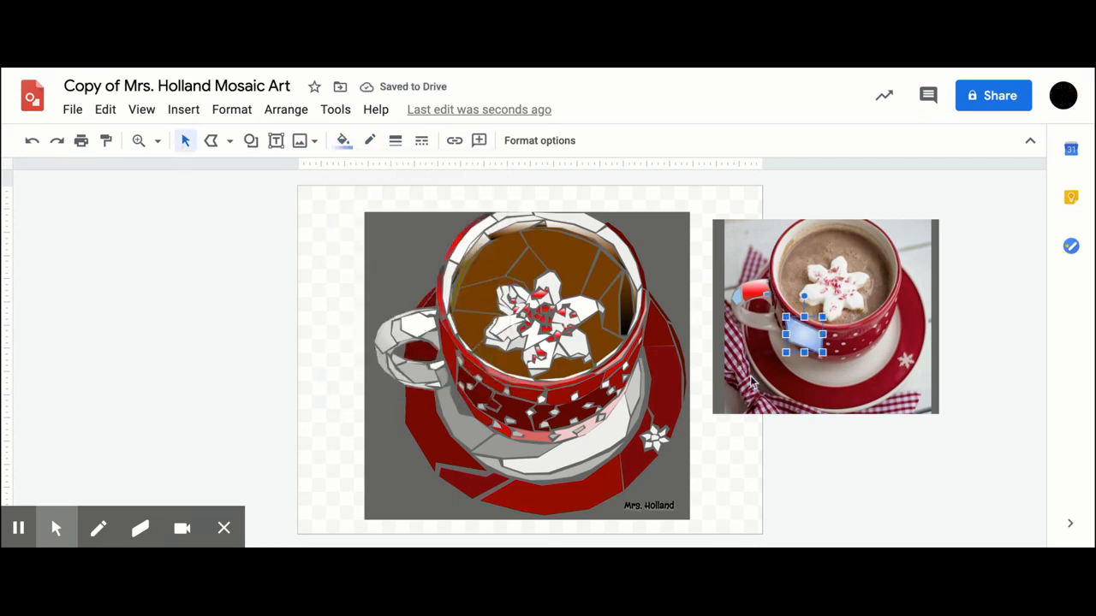